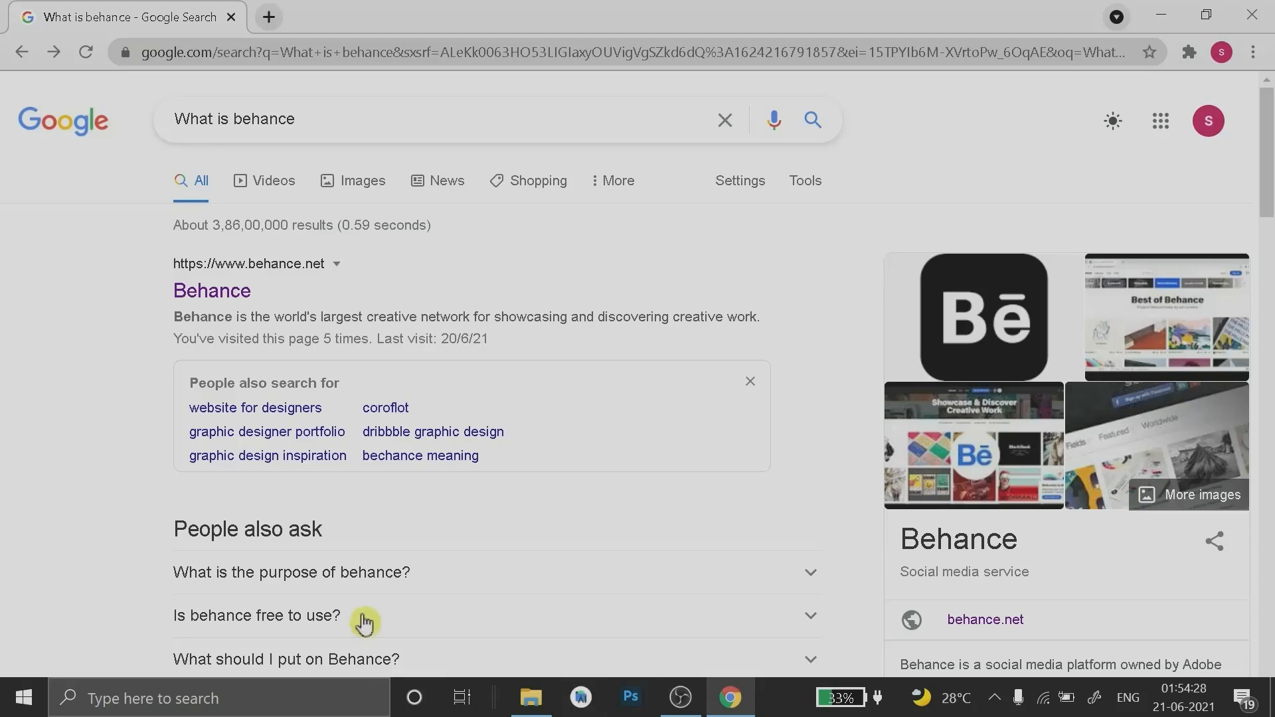
Expand the answer to "What is the purpose of behance?" and open the Behance website from the search results.
{"action": "left_click", "coordinate": [418, 581]}
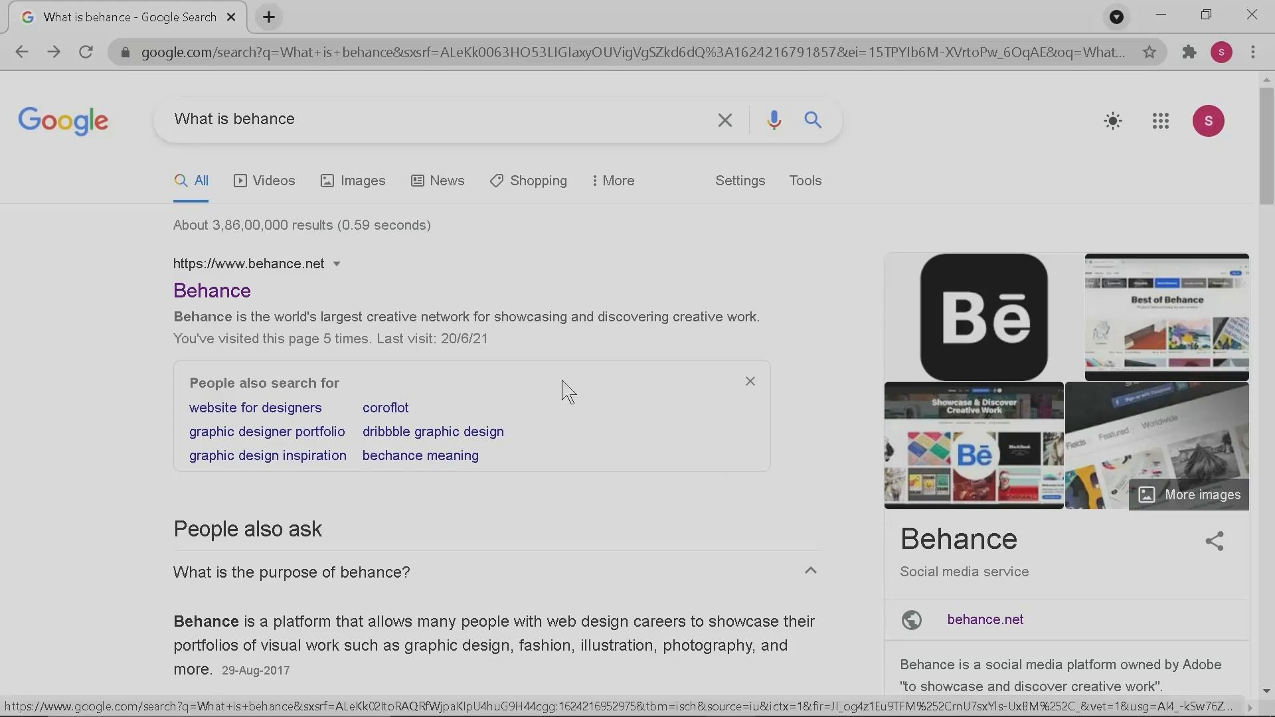
{"action": "left_click", "coordinate": [219, 299]}
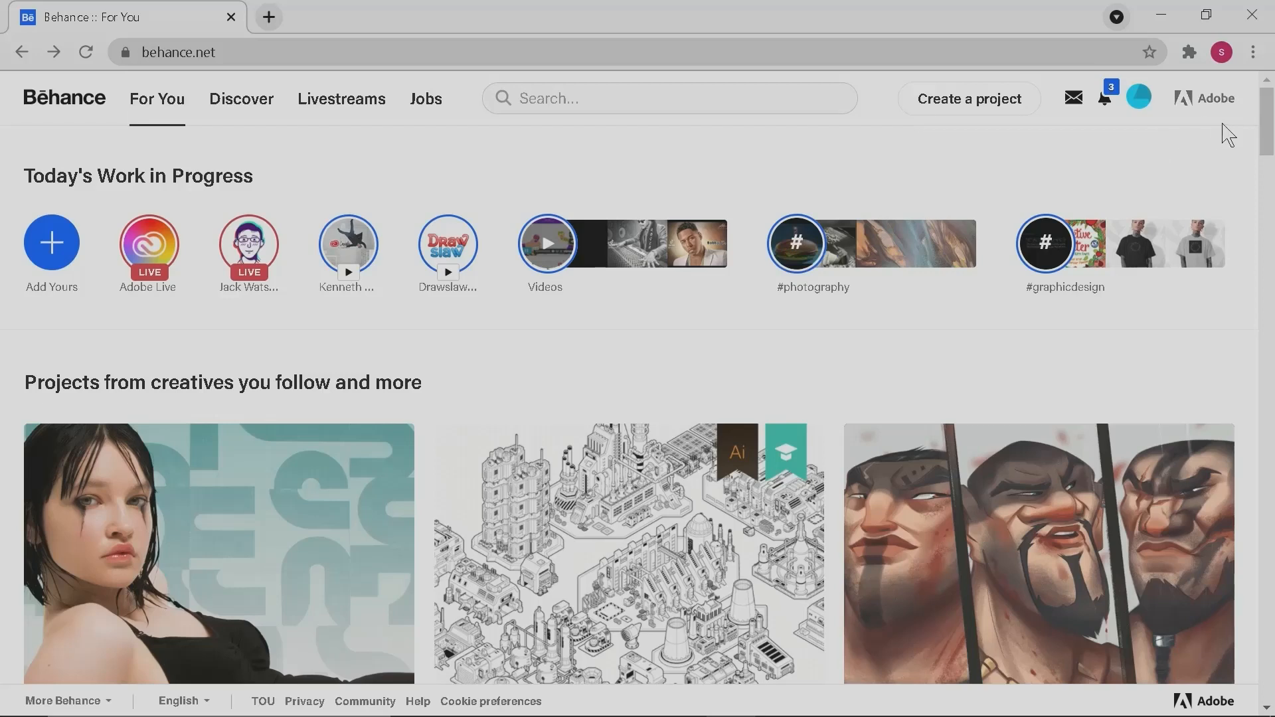
Open the signed-in account's own Behance profile.
{"action": "left_click", "coordinate": [1138, 103]}
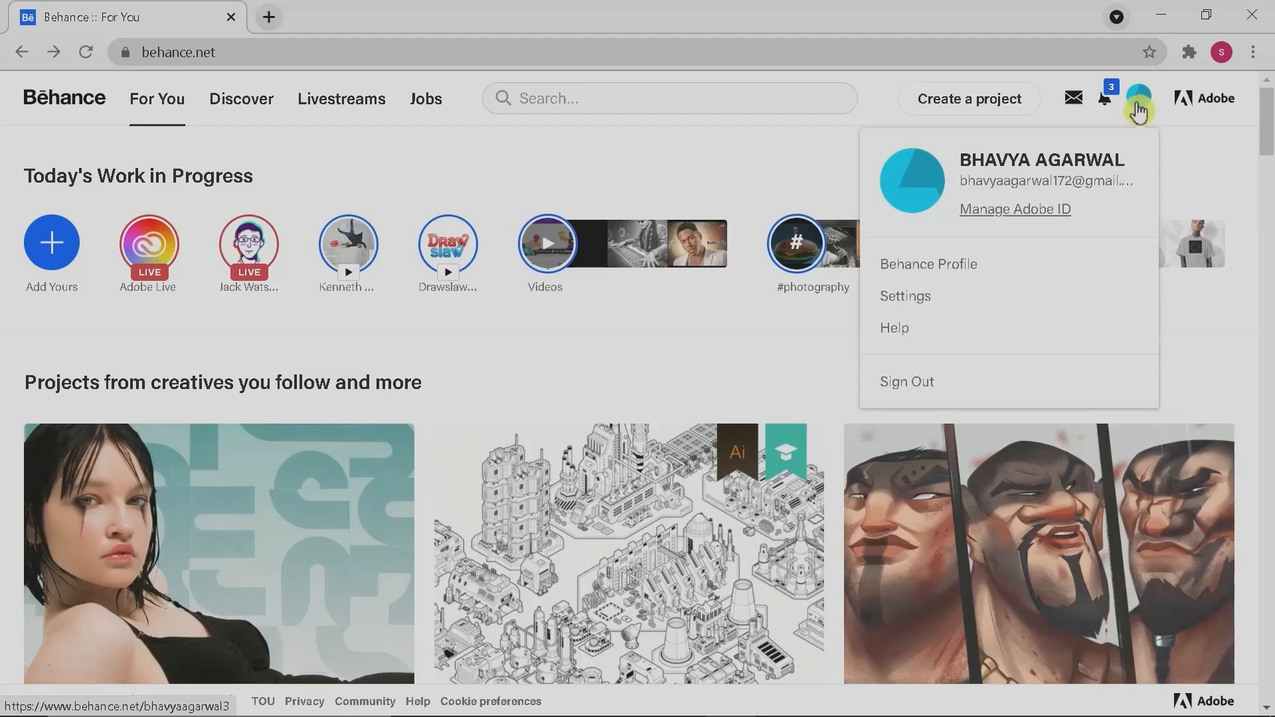
{"action": "left_click", "coordinate": [632, 93]}
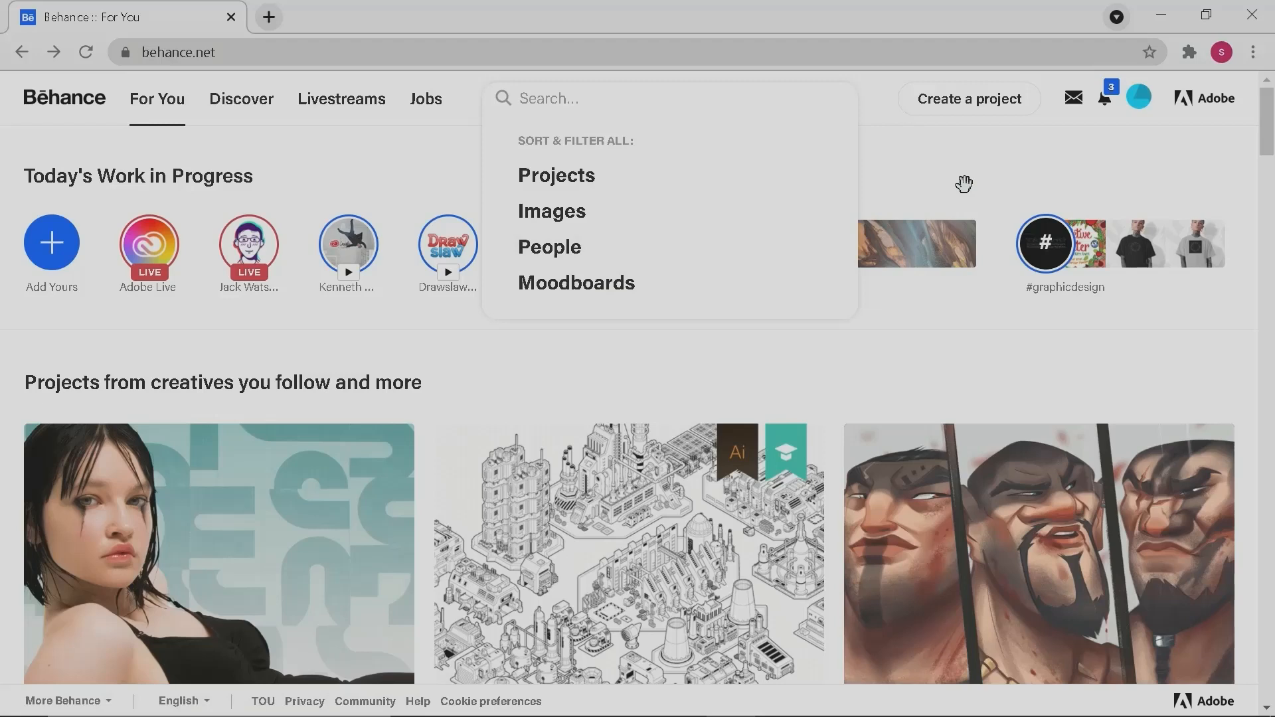
{"action": "left_click", "coordinate": [1138, 105]}
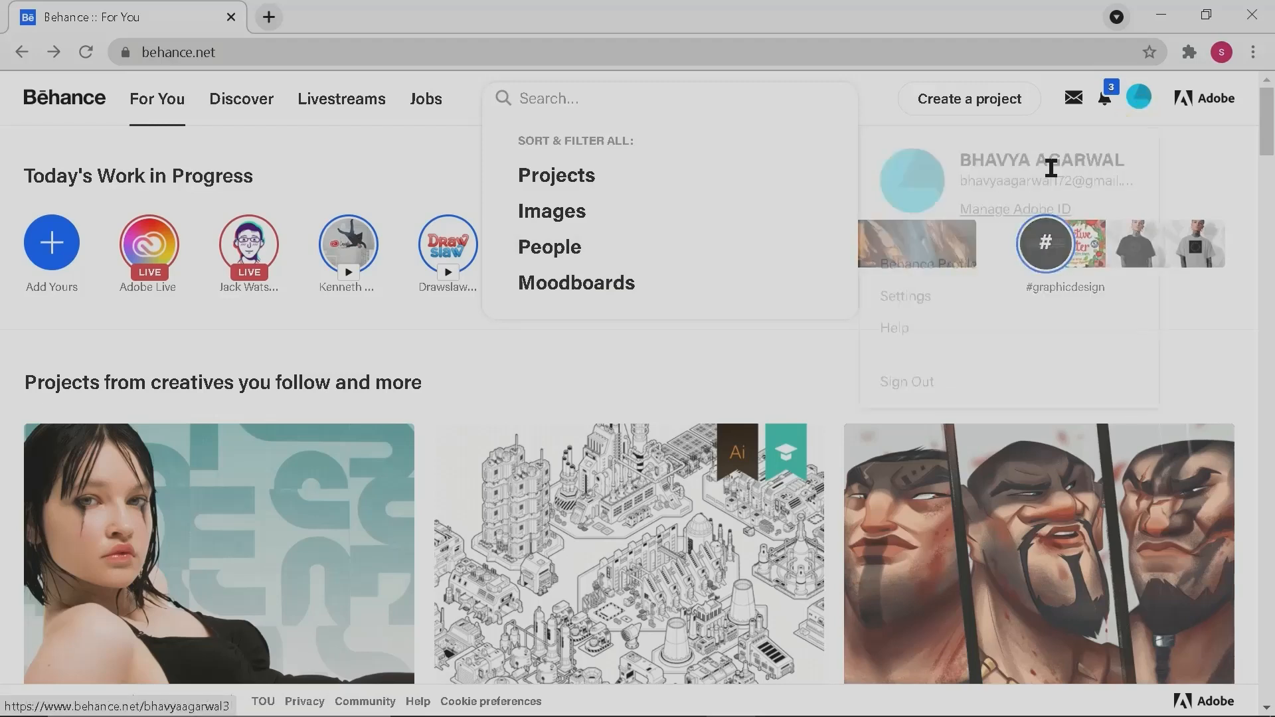
{"action": "left_click", "coordinate": [950, 266]}
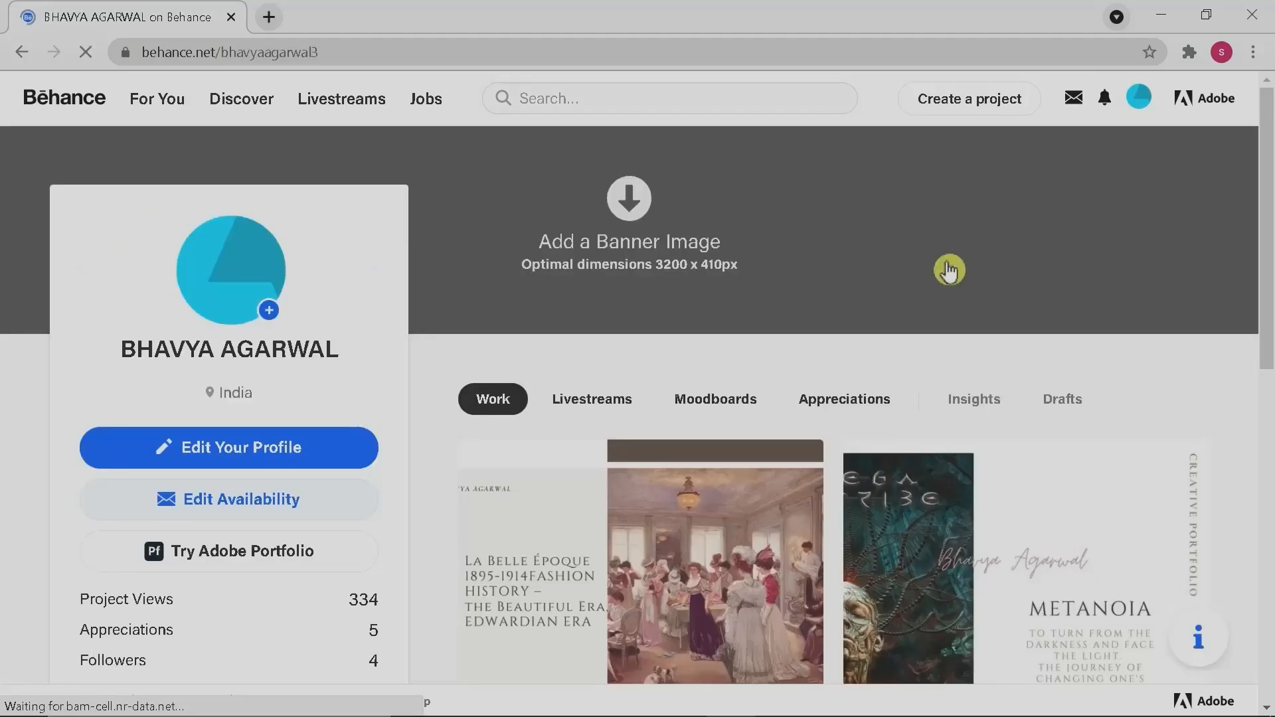
Review the profile editor's sections from Basic Information to Web References, then return to the profile.
{"action": "left_click", "coordinate": [303, 465]}
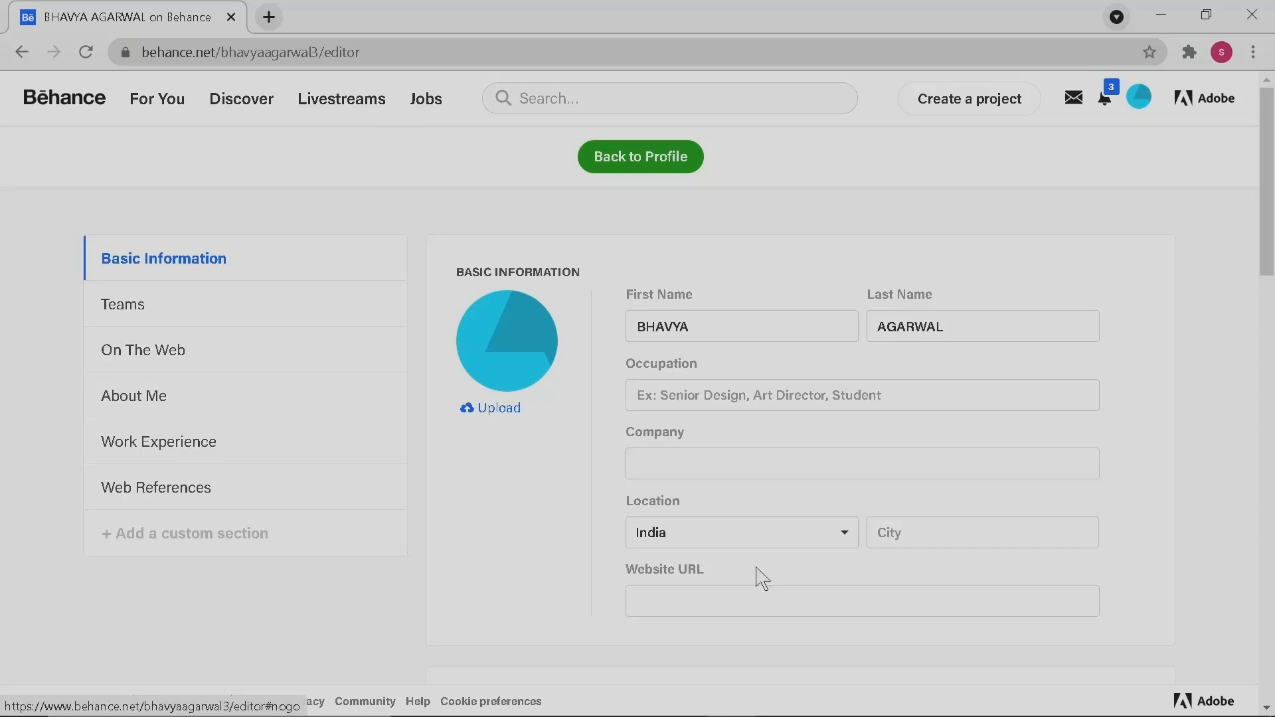
{"action": "left_click_drag", "start_coordinate": [1269, 226], "coordinate": [1271, 348]}
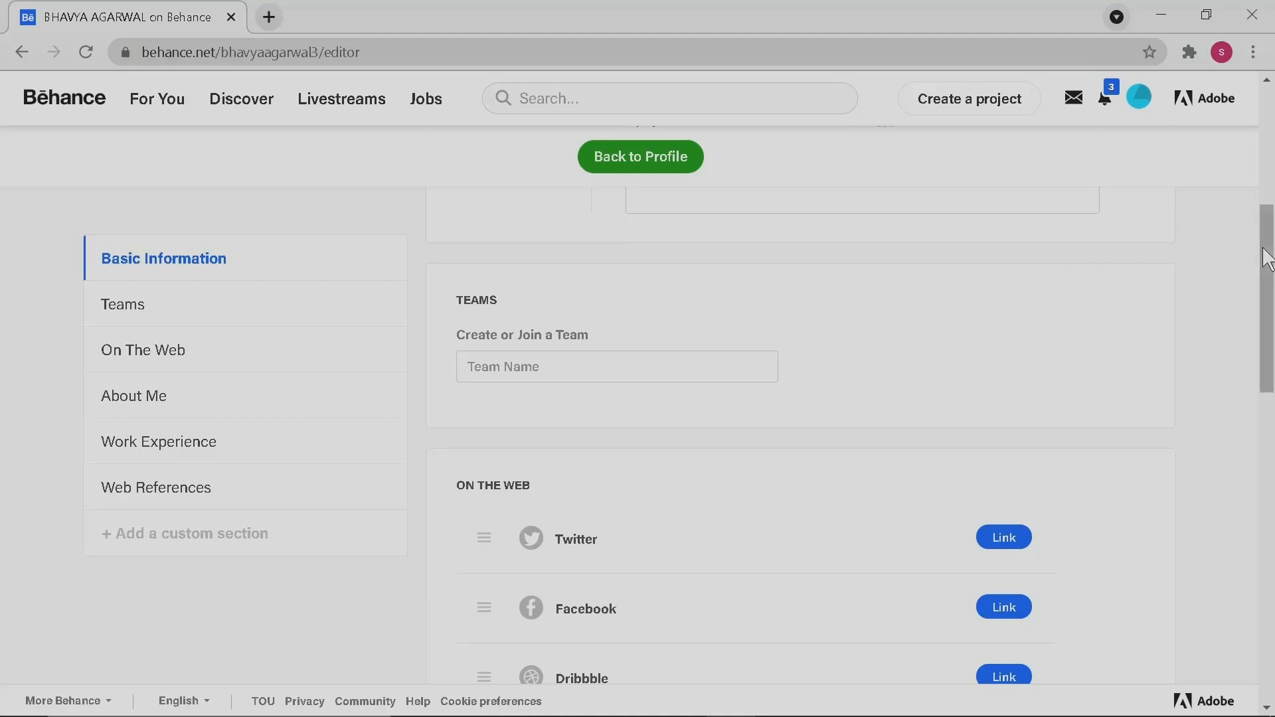
{"action": "left_click_drag", "start_coordinate": [1266, 251], "coordinate": [1273, 342]}
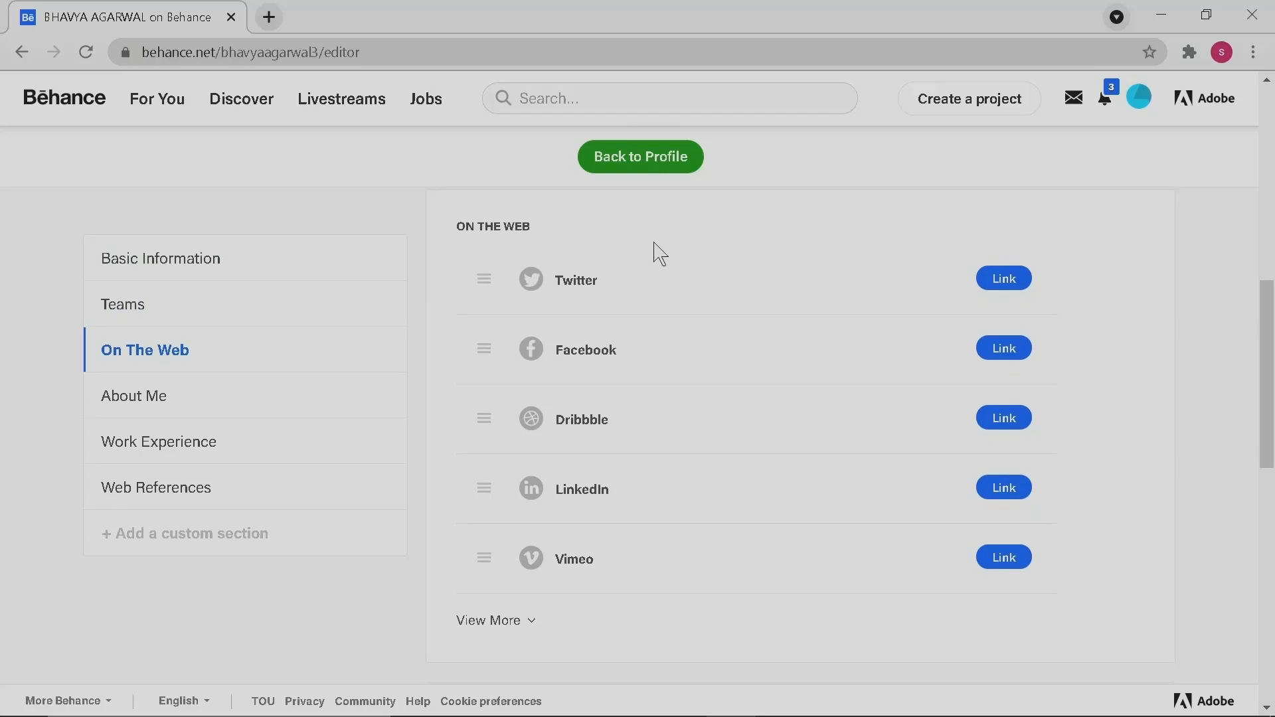
{"action": "left_click_drag", "start_coordinate": [1273, 309], "coordinate": [1273, 411]}
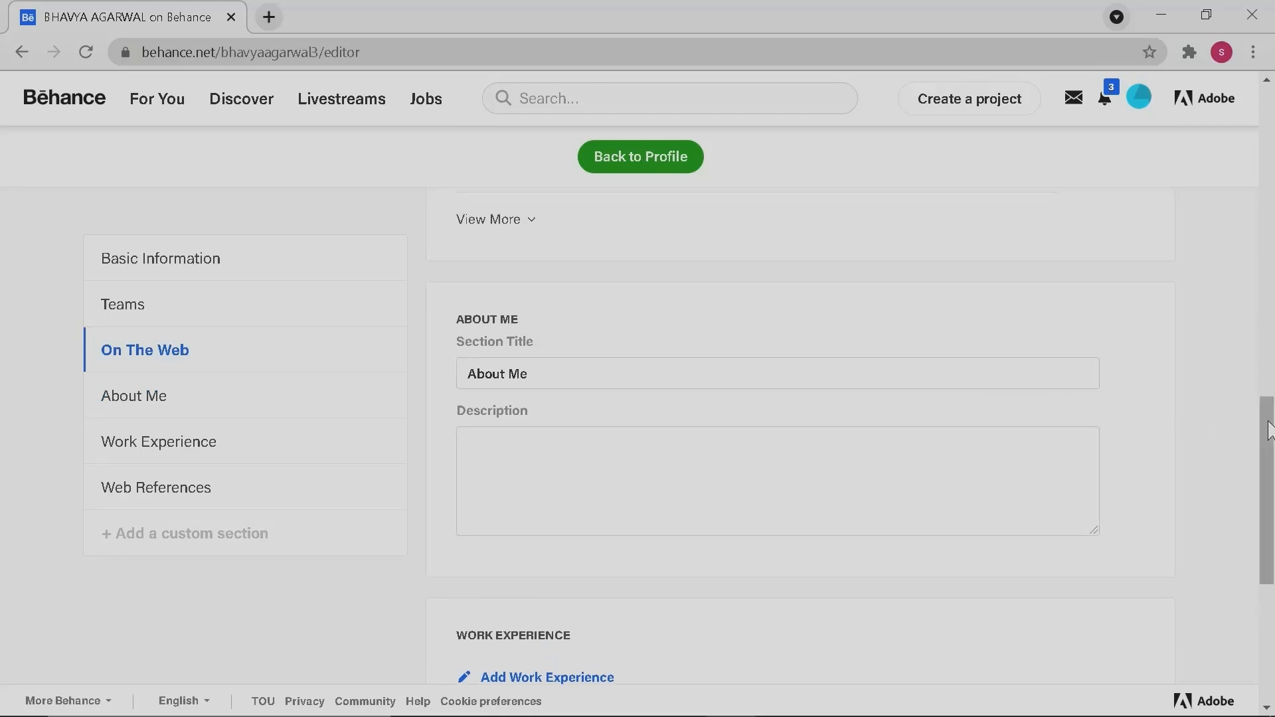
{"action": "left_click_drag", "start_coordinate": [1267, 452], "coordinate": [1267, 541]}
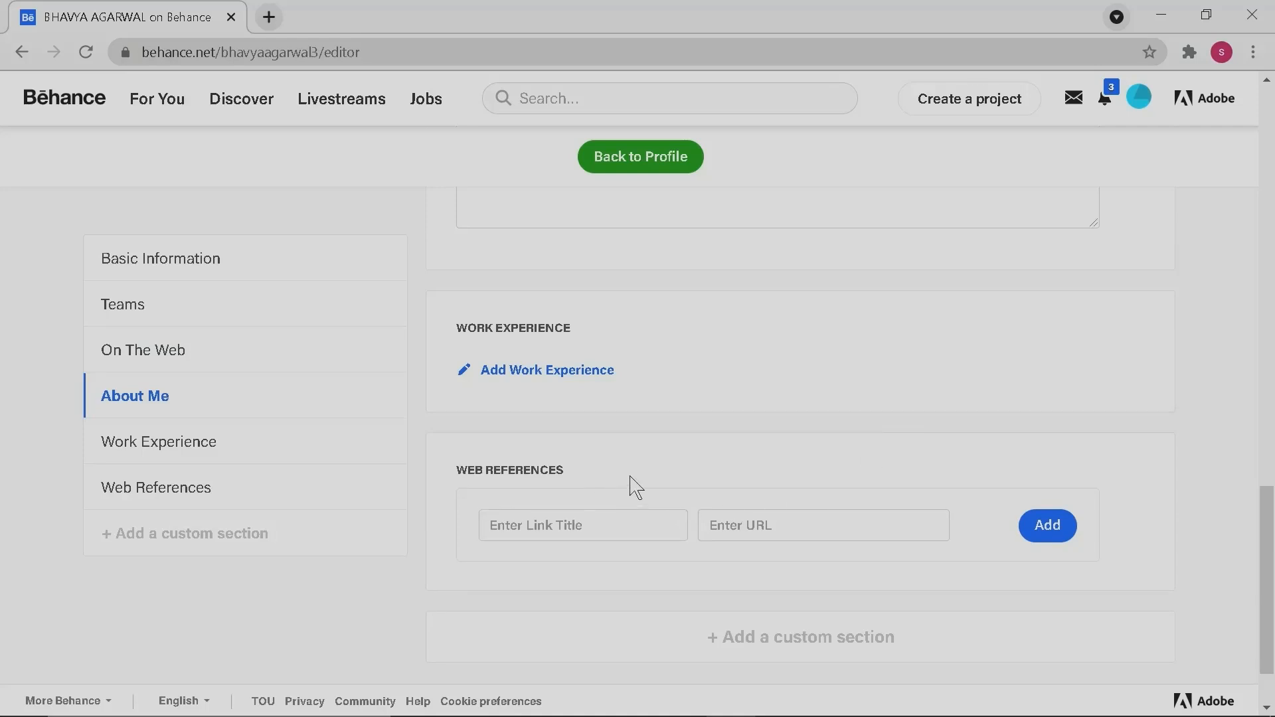
{"action": "scroll", "coordinate": [632, 485], "scroll_direction": "down", "scroll_amount": 1}
{"action": "left_click", "coordinate": [662, 167]}
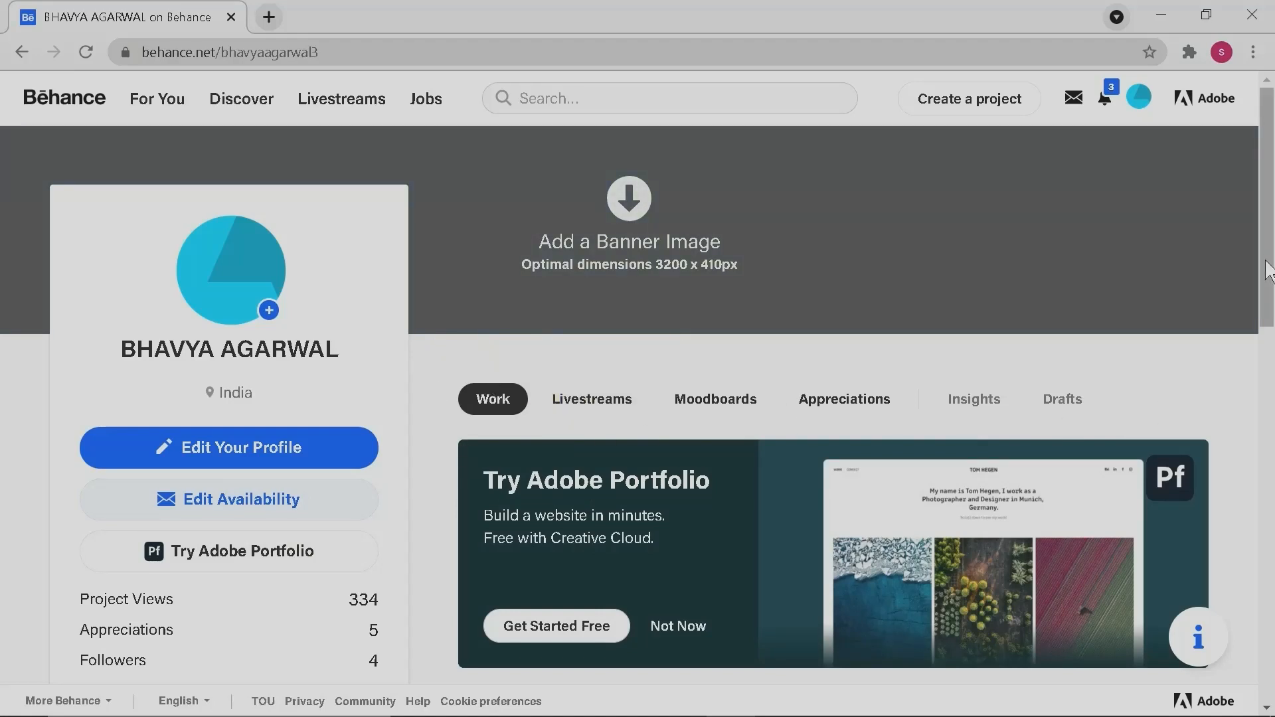
Look through the profile's Work, Livestreams, Moodboards and Appreciations sections.
{"action": "scroll", "coordinate": [1269, 269], "scroll_direction": "down", "scroll_amount": 1}
{"action": "left_click", "coordinate": [830, 182]}
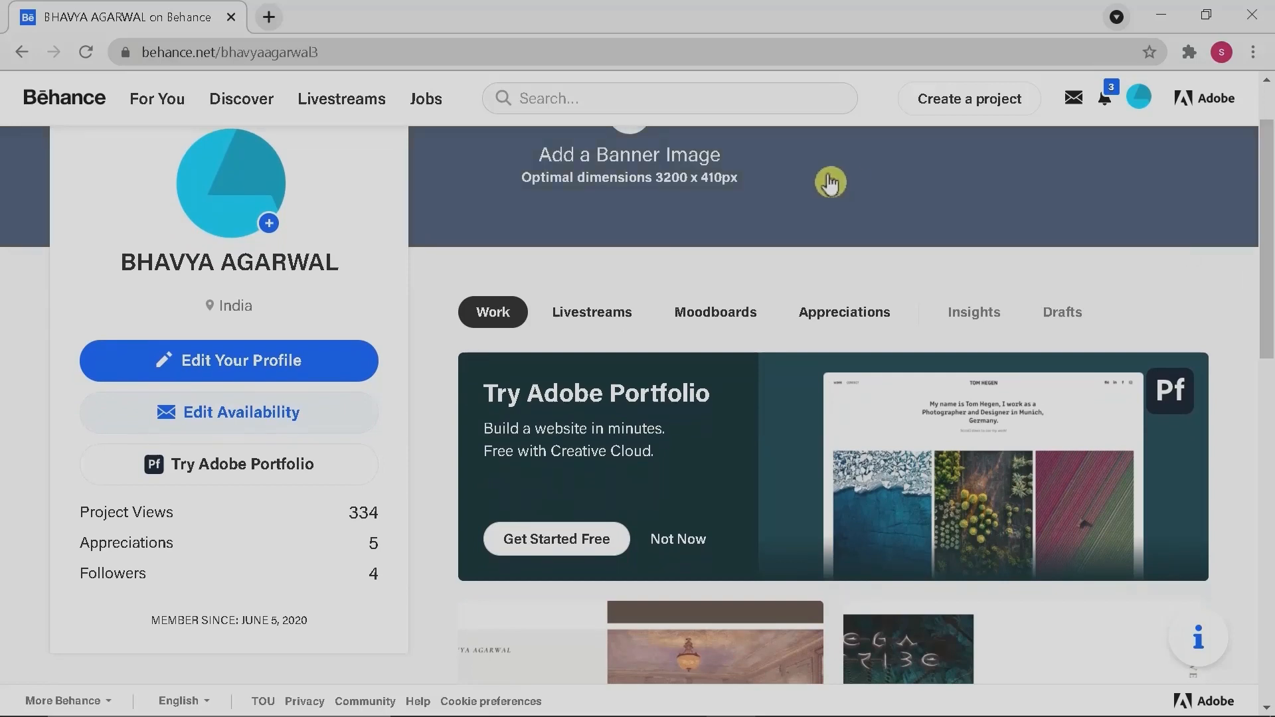
{"action": "left_click", "coordinate": [488, 316]}
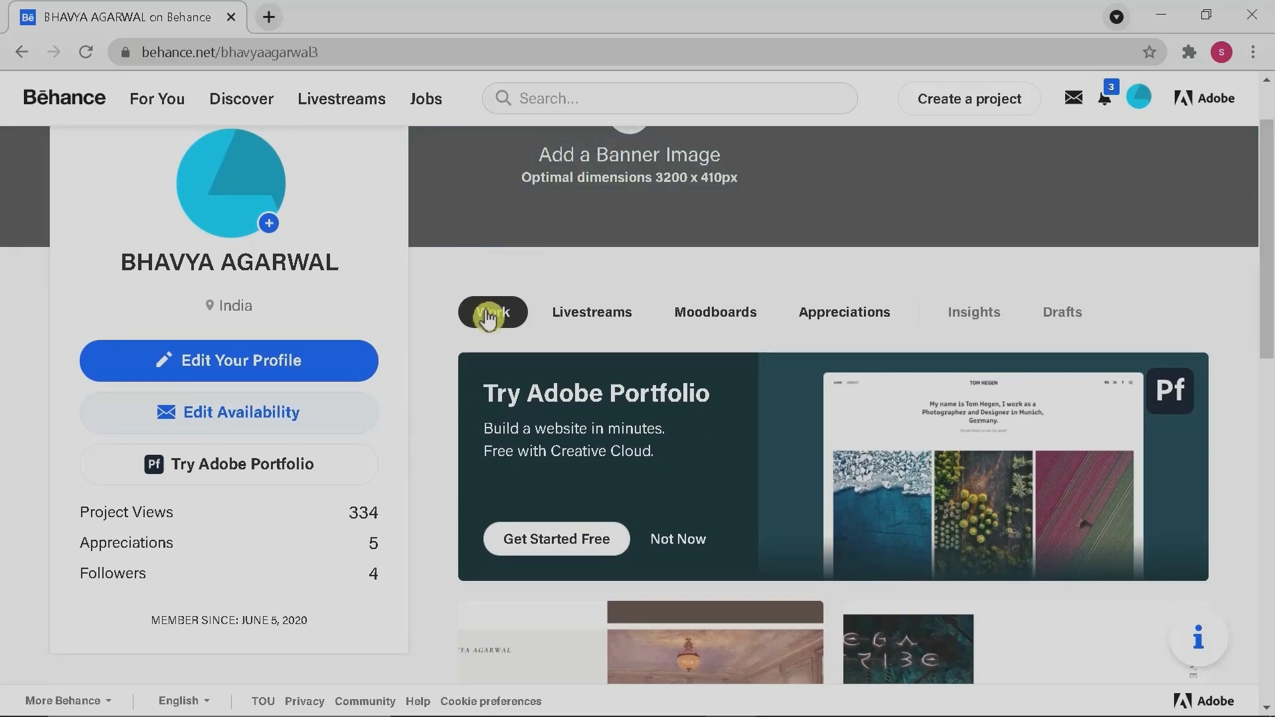
{"action": "scroll", "coordinate": [458, 279], "scroll_direction": "up", "scroll_amount": 1}
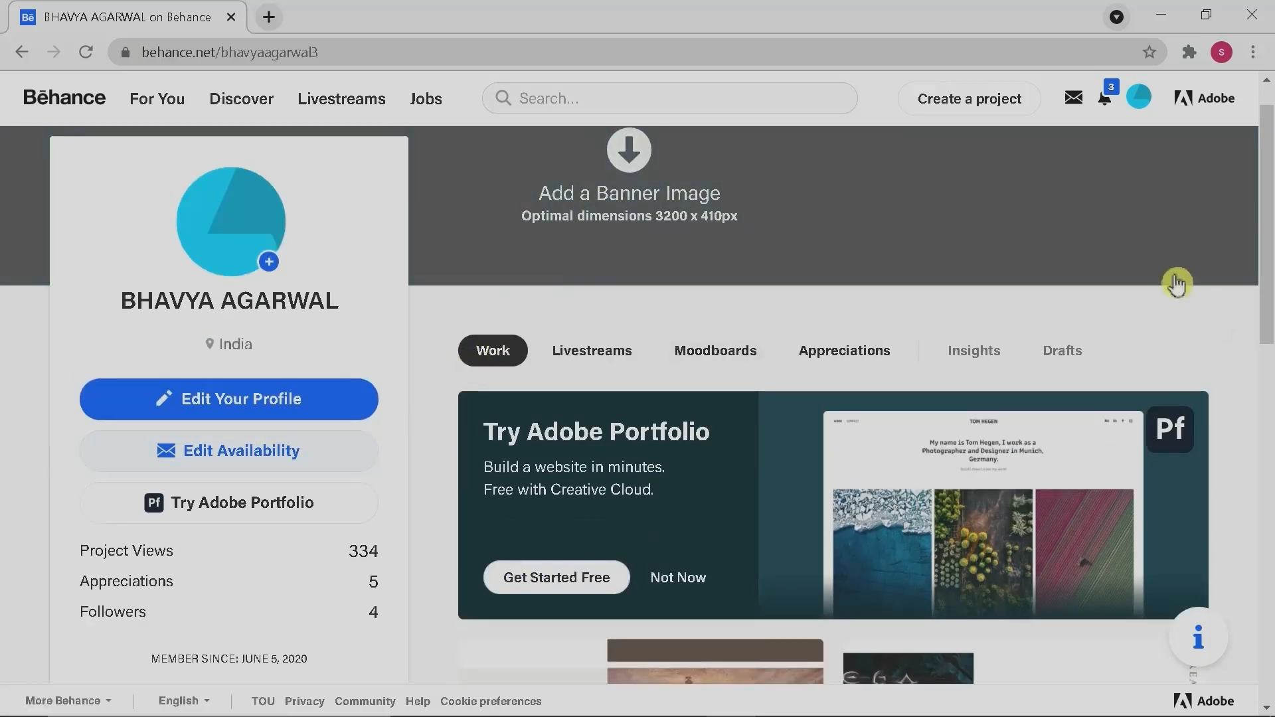
{"action": "mouse_move", "coordinate": [1273, 254]}
{"action": "left_mouse_down"}
{"action": "mouse_move", "coordinate": [1274, 431]}
{"action": "mouse_move", "coordinate": [1246, 555]}
{"action": "mouse_move", "coordinate": [1265, 465]}
{"action": "mouse_move", "coordinate": [1267, 259]}
{"action": "left_mouse_up"}
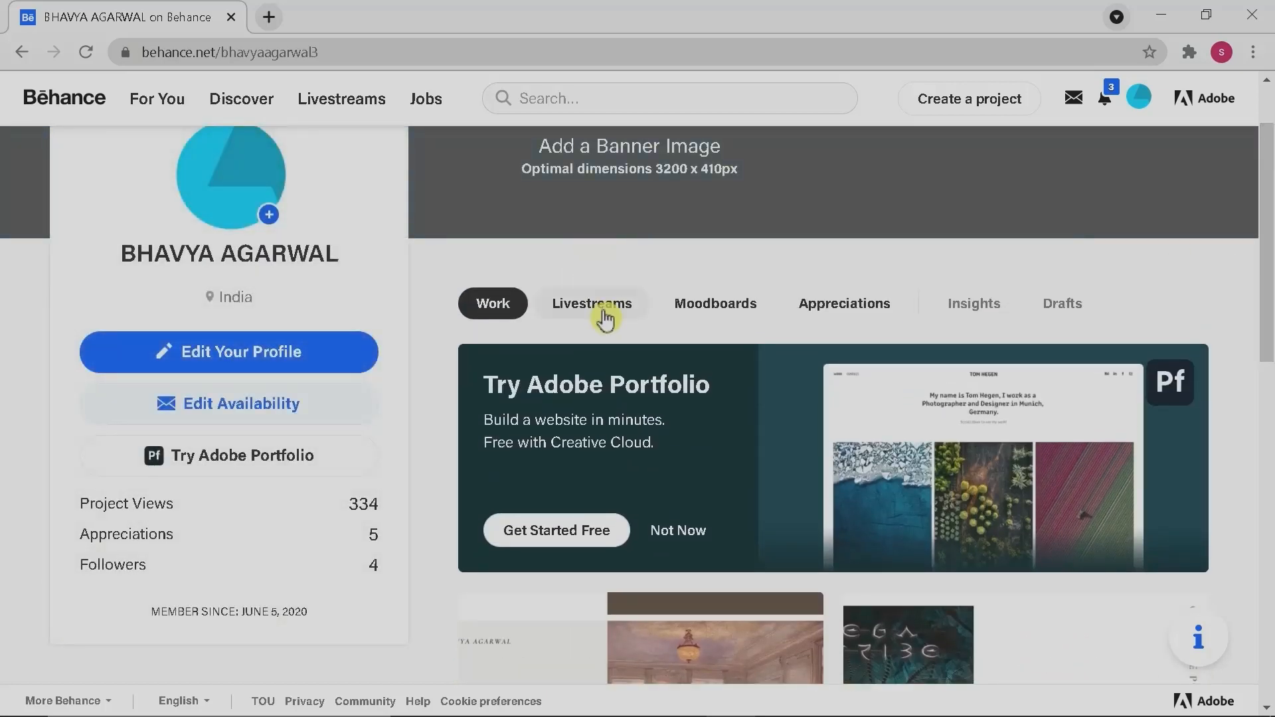
{"action": "left_click", "coordinate": [605, 313]}
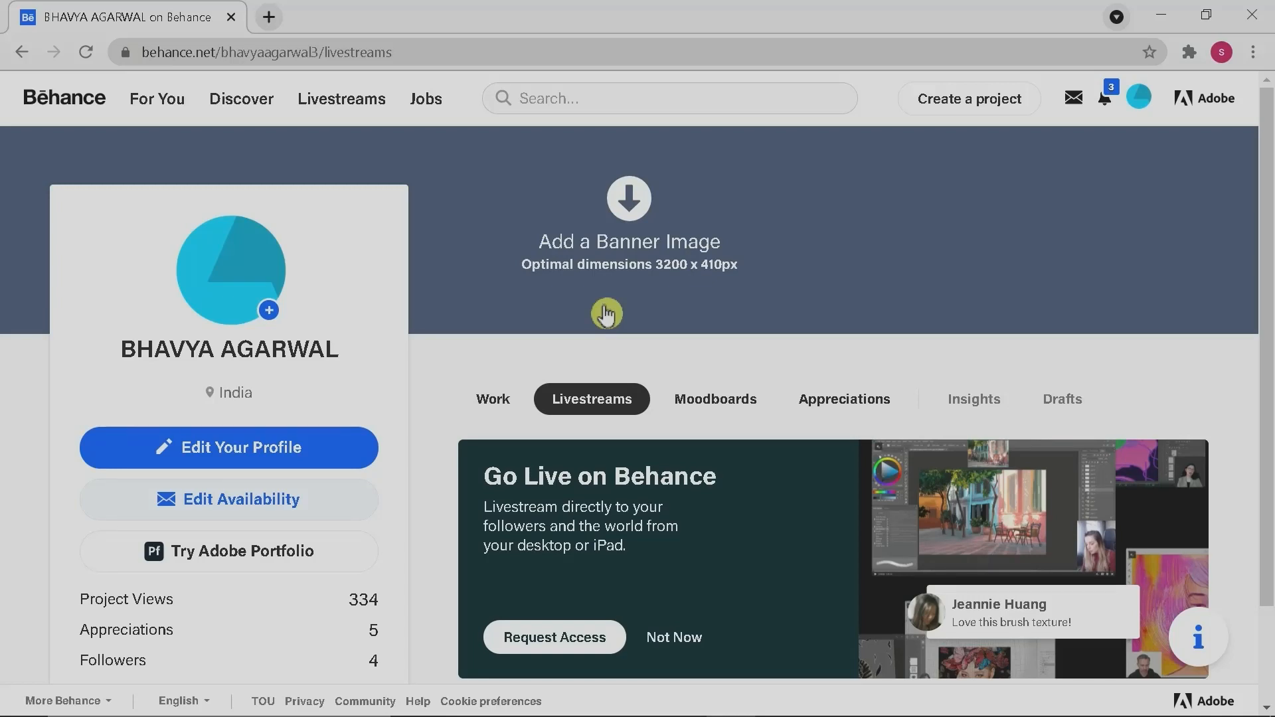
{"action": "left_click", "coordinate": [734, 400]}
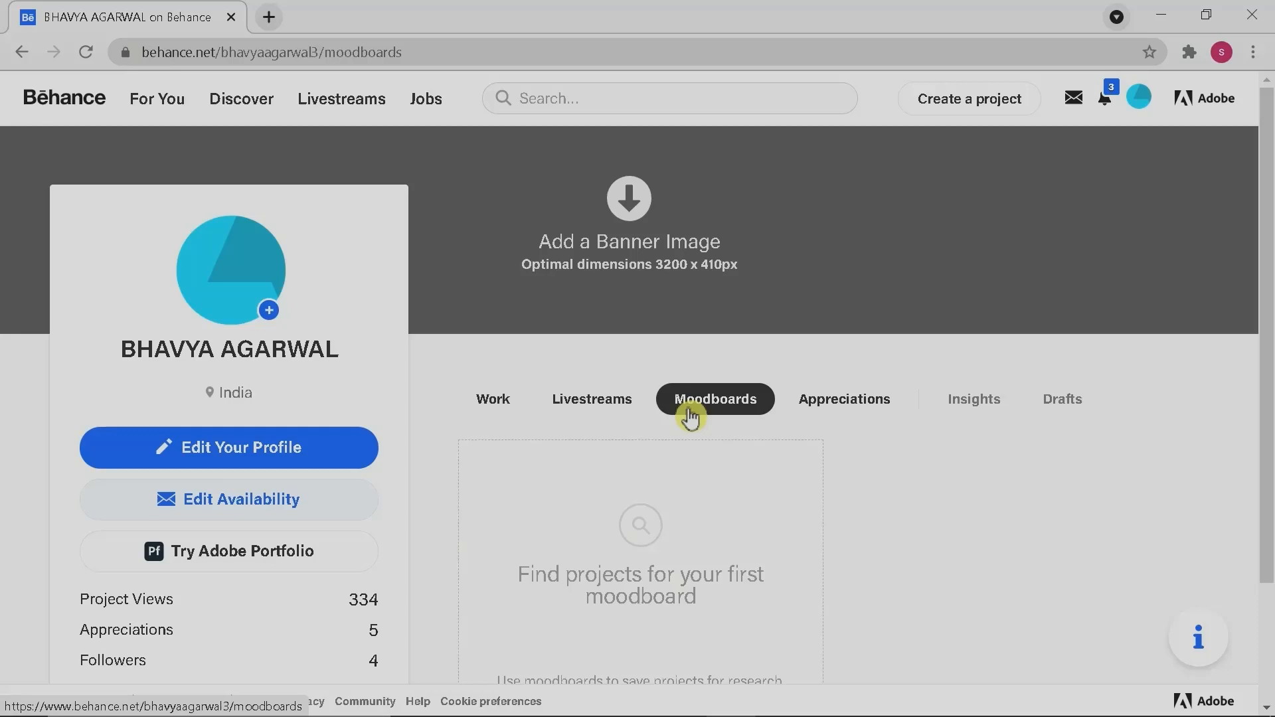
{"action": "left_click", "coordinate": [863, 407]}
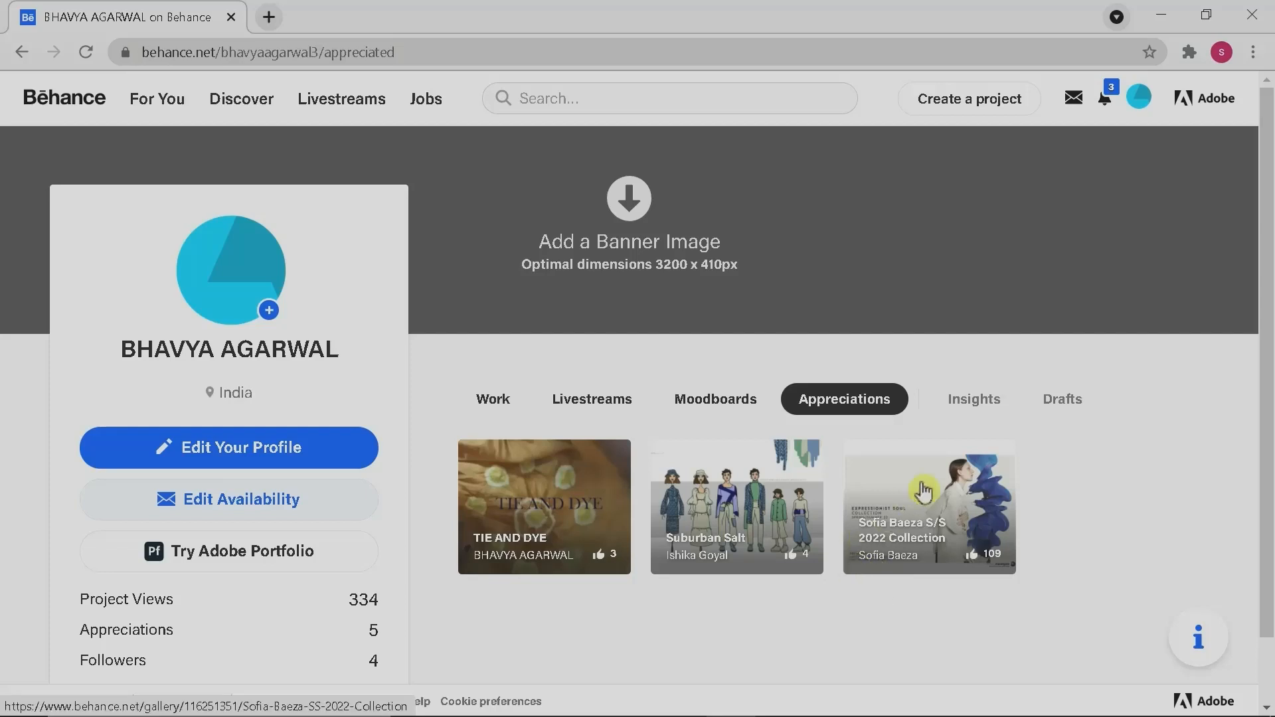
Examine the profile's Insights, from the all-time given and received statistics to this month's project performance.
{"action": "left_click", "coordinate": [990, 395]}
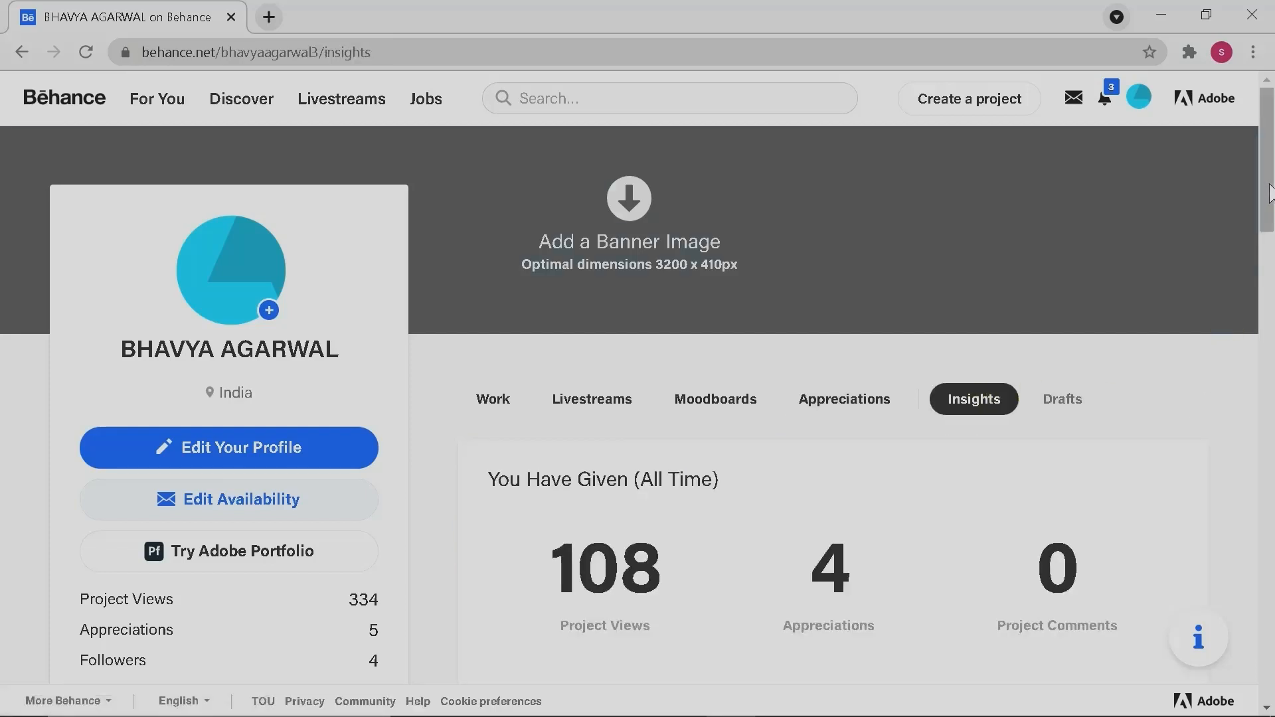
{"action": "left_click_drag", "start_coordinate": [1272, 190], "coordinate": [1273, 250]}
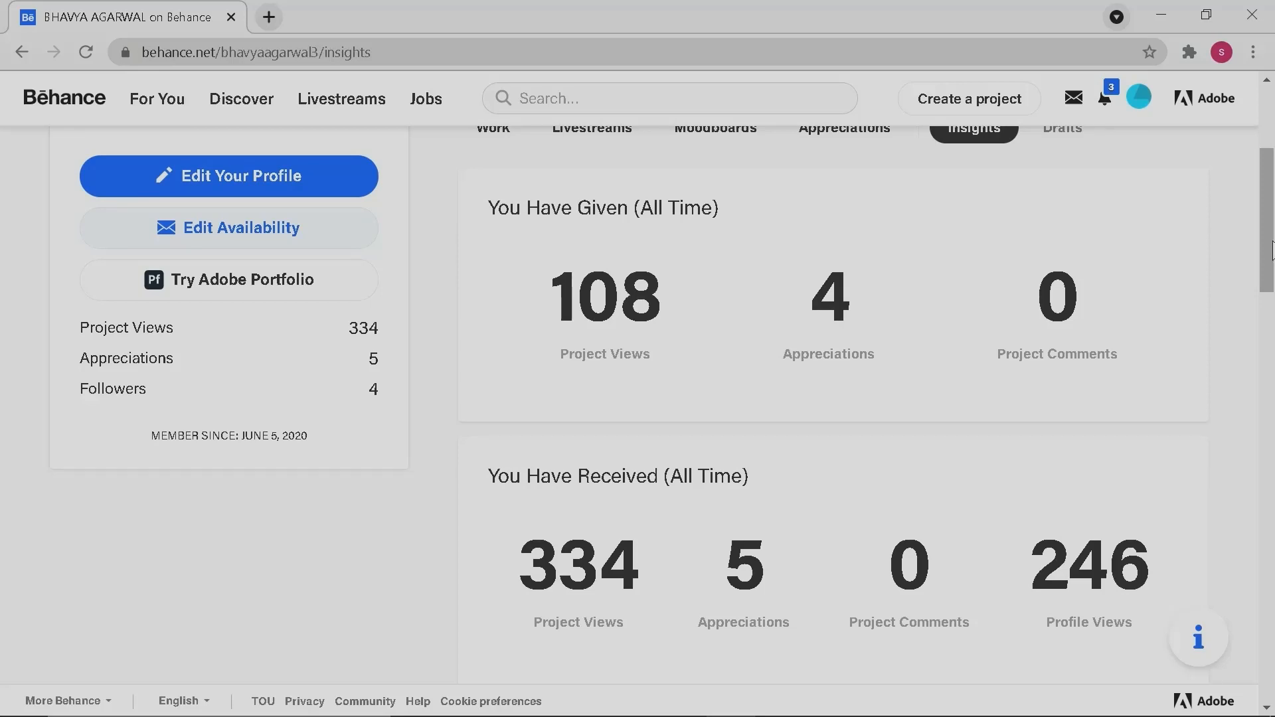
{"action": "left_click_drag", "start_coordinate": [1272, 249], "coordinate": [1272, 530]}
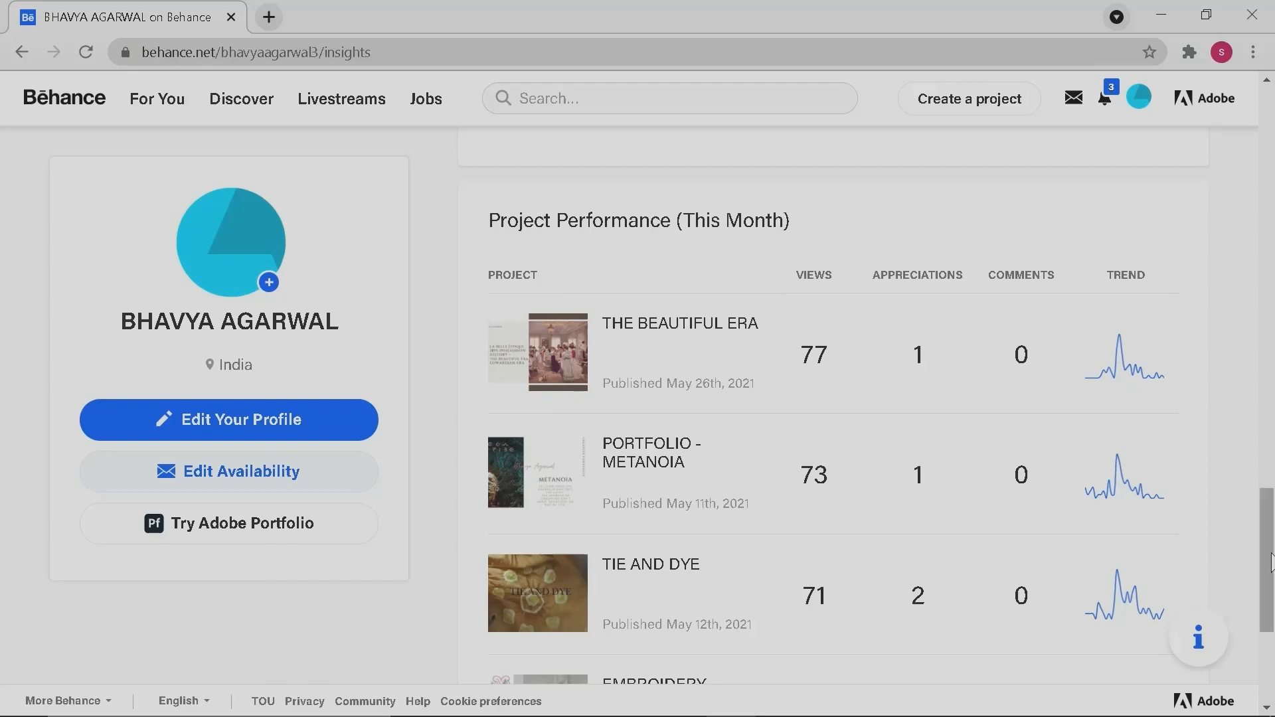
{"action": "left_click_drag", "start_coordinate": [1272, 549], "coordinate": [1272, 166]}
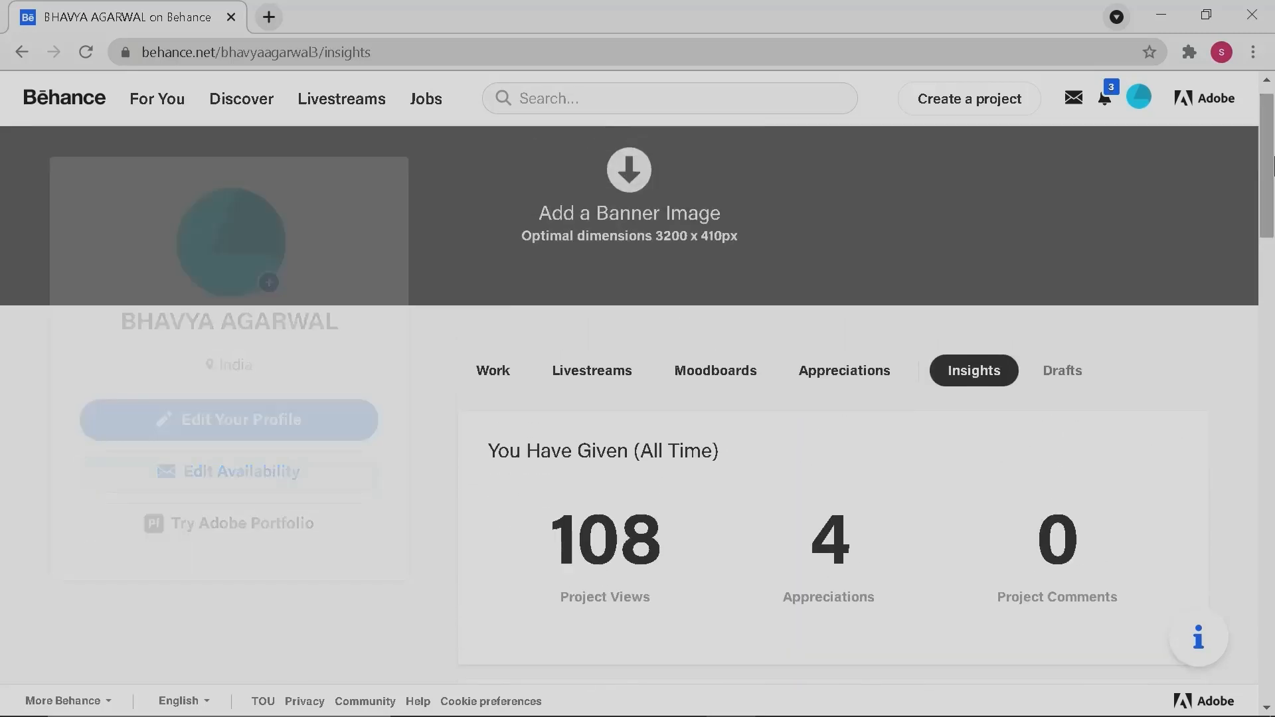
View the profile's Drafts section for unpublished projects.
{"action": "left_click", "coordinate": [1093, 366]}
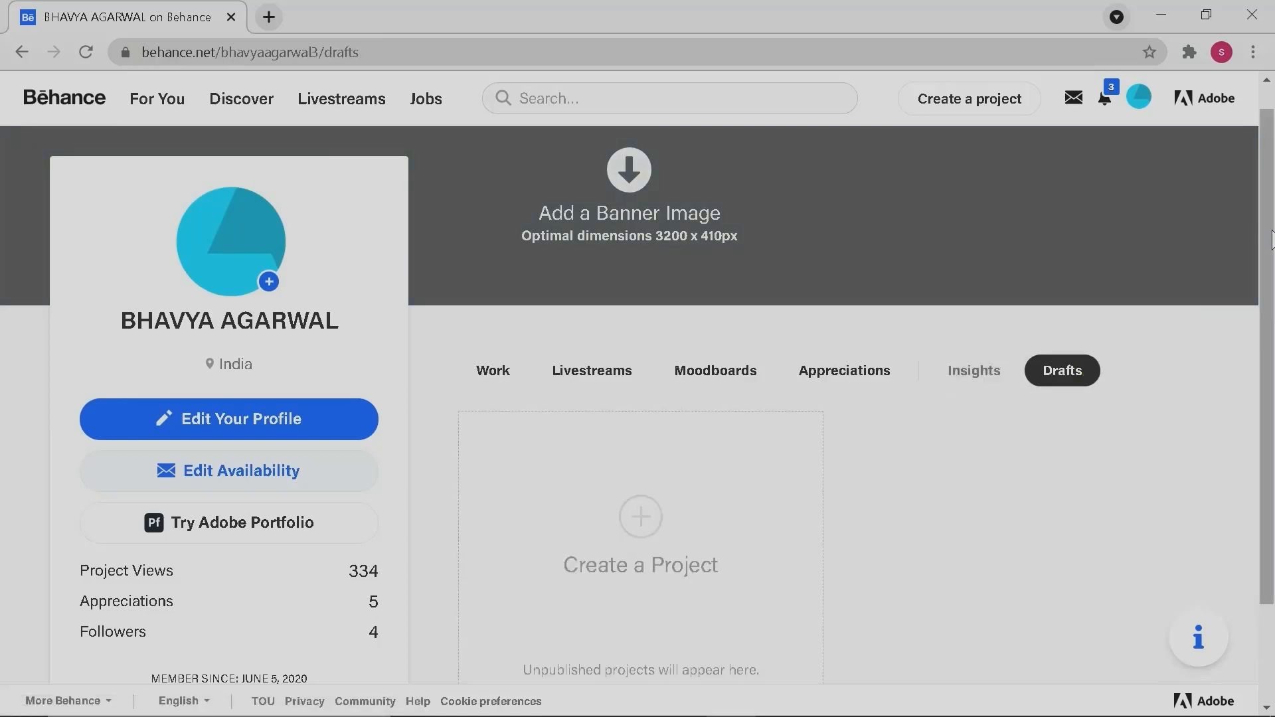
{"action": "scroll", "coordinate": [1274, 323], "scroll_direction": "down", "scroll_amount": 2}
{"action": "left_click_drag", "start_coordinate": [1274, 324], "coordinate": [1274, 337]}
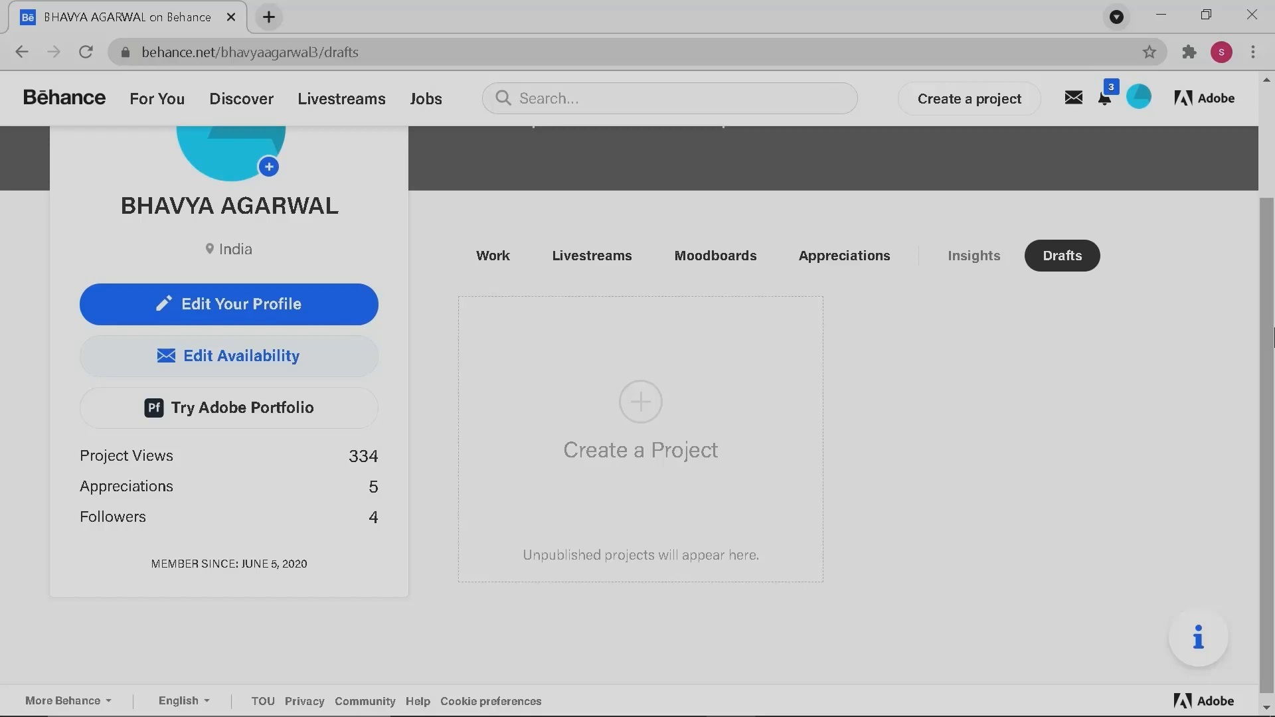
{"action": "scroll", "coordinate": [795, 354], "scroll_direction": "up", "scroll_amount": 3}
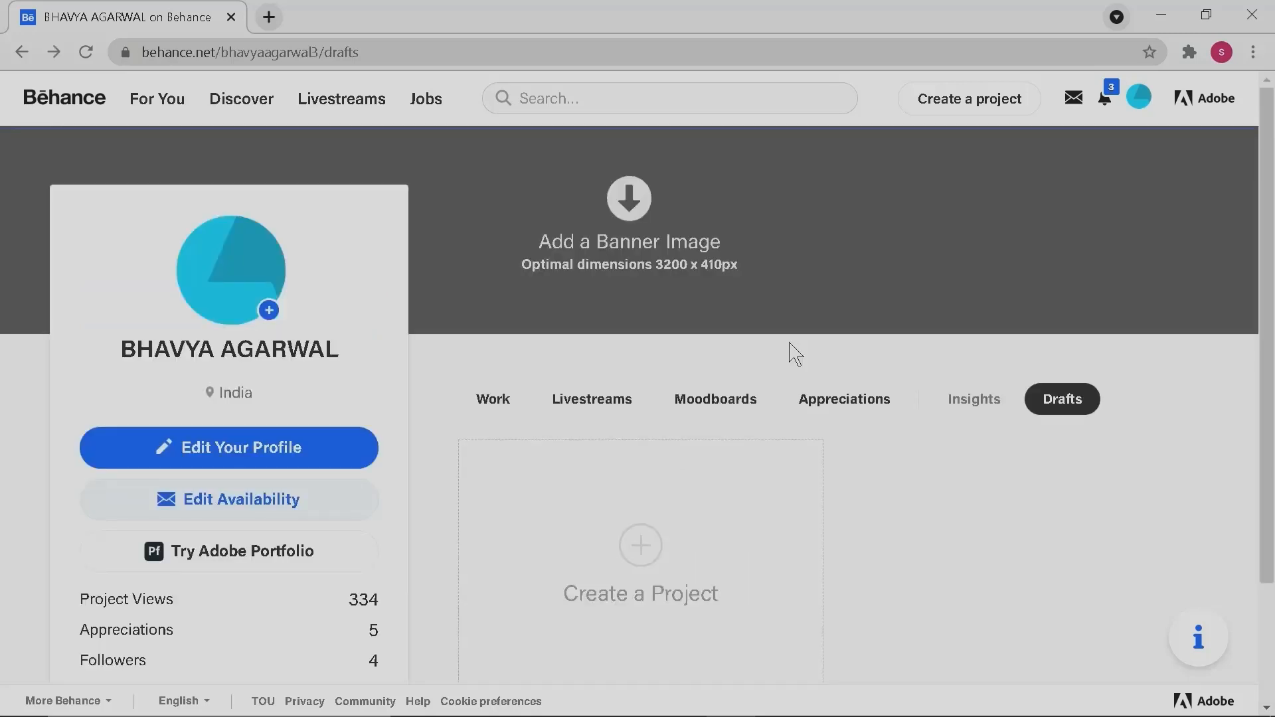
{"action": "left_click", "coordinate": [838, 335]}
{"action": "left_click", "coordinate": [1020, 141]}
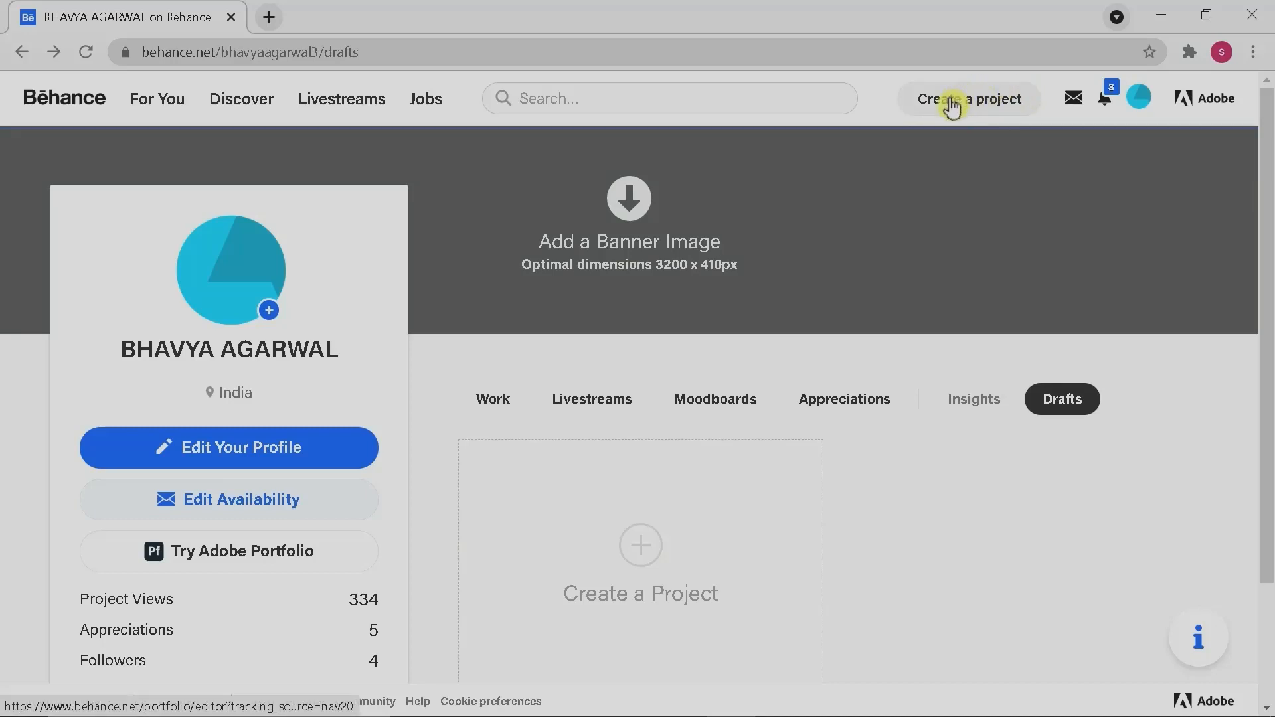
Start a new project and add the image photo_2021-06-21_01-37-31 from the Behance folder on the Desktop.
{"action": "left_click", "coordinate": [978, 103]}
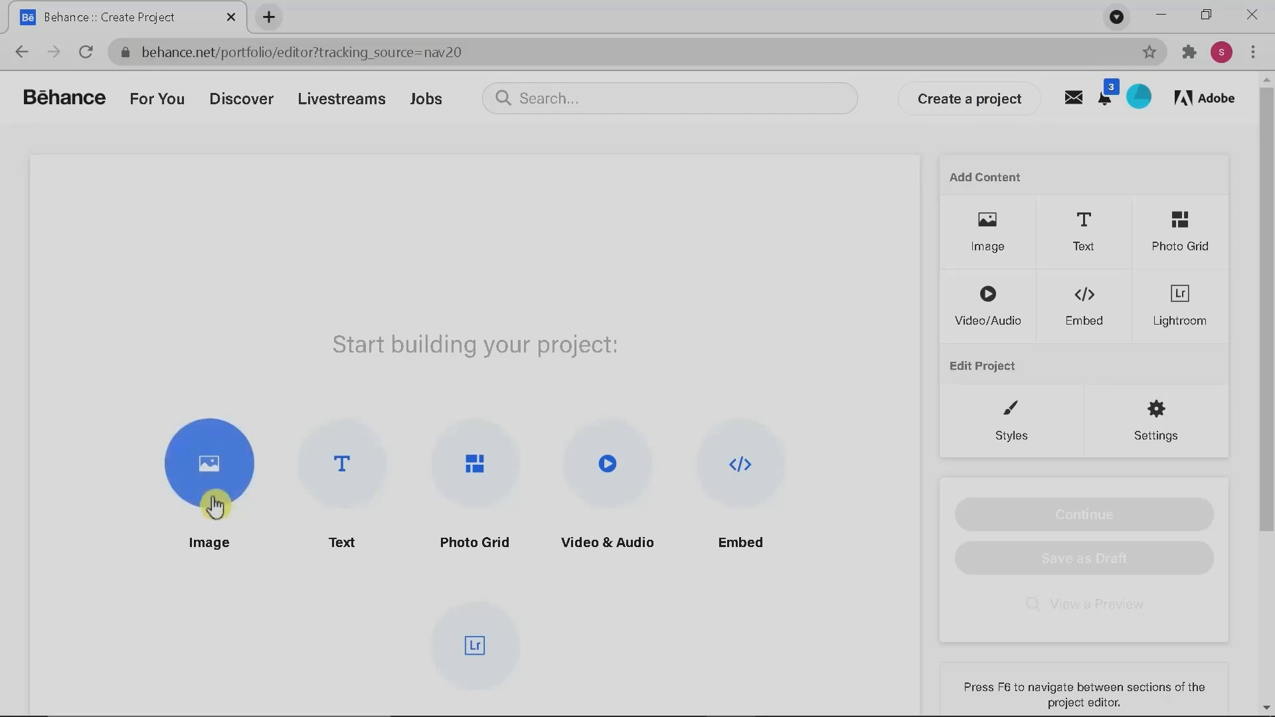
{"action": "left_click", "coordinate": [345, 493]}
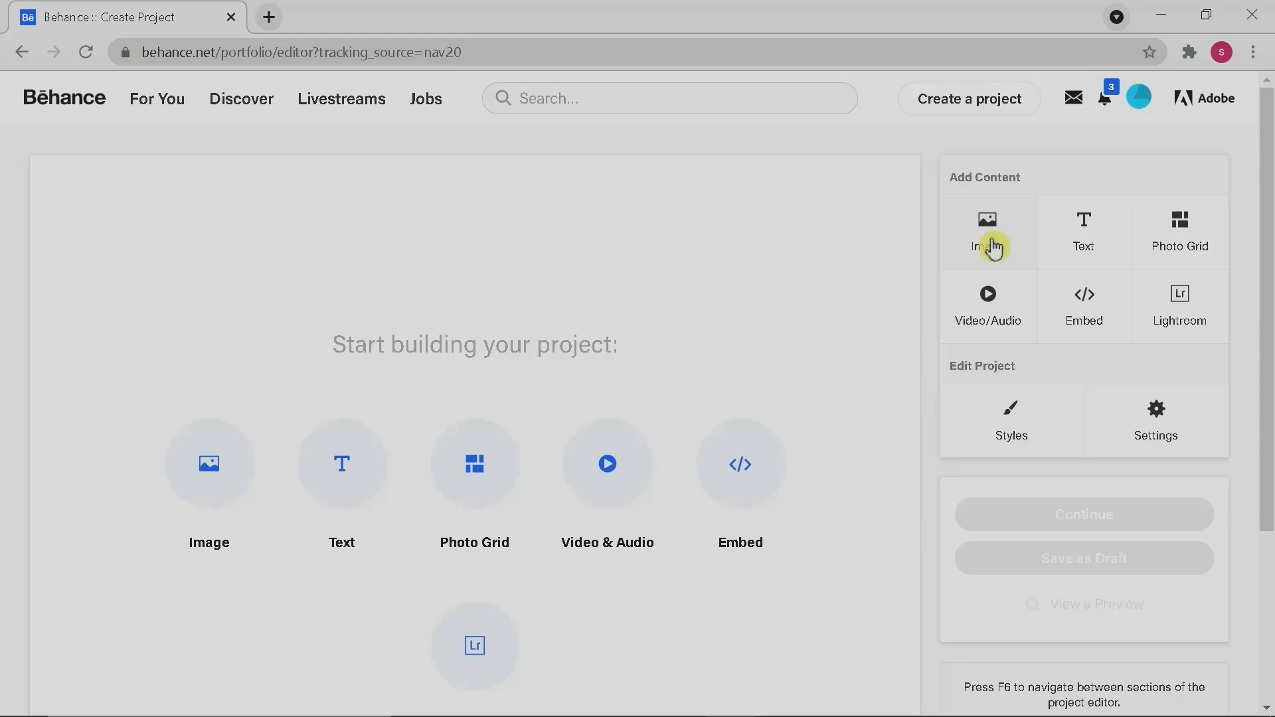
{"action": "left_click", "coordinate": [993, 248]}
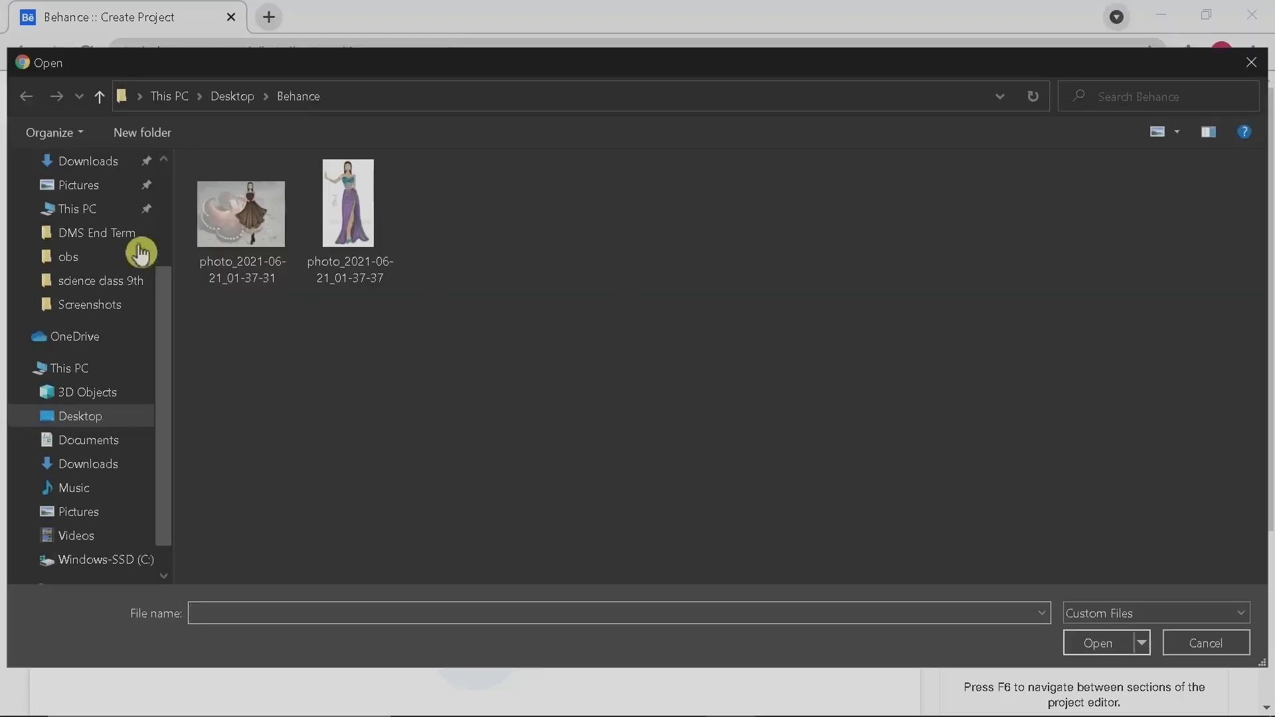
{"action": "left_click", "coordinate": [263, 238]}
{"action": "double_click", "coordinate": [263, 238]}
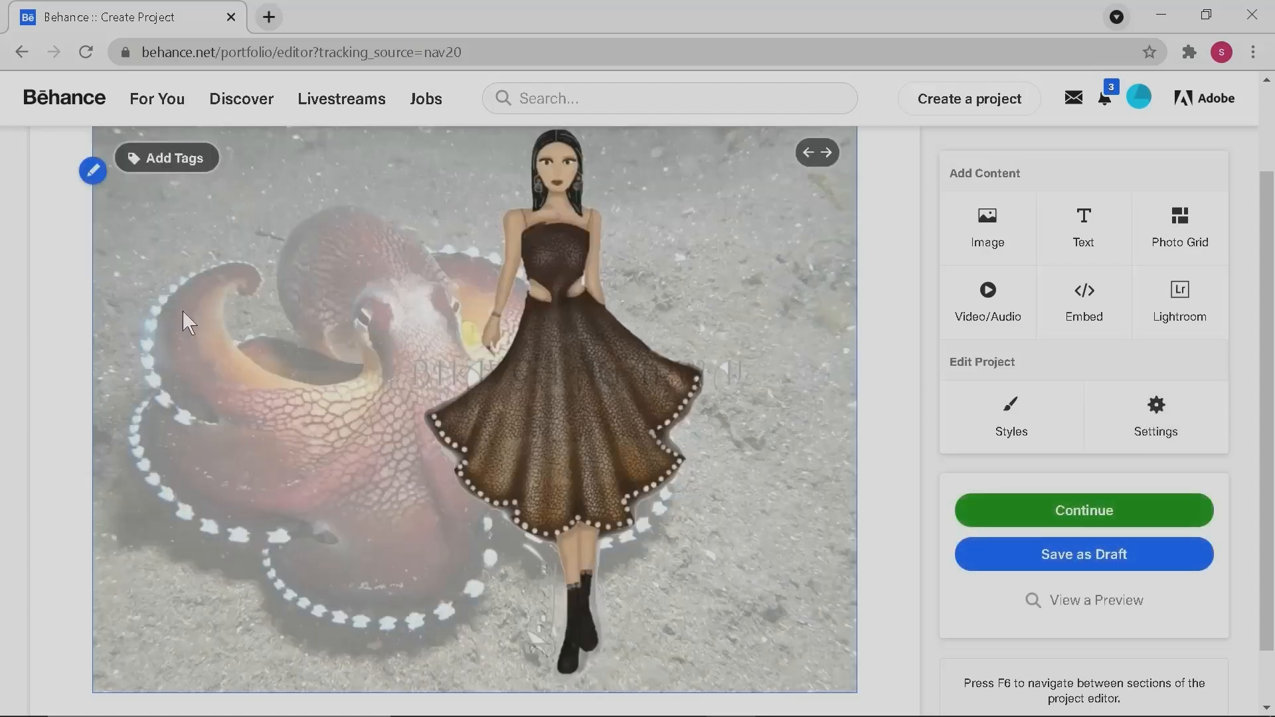
Add the caption "octopus" beneath the uploaded fashion illustration.
{"action": "left_click", "coordinate": [93, 173]}
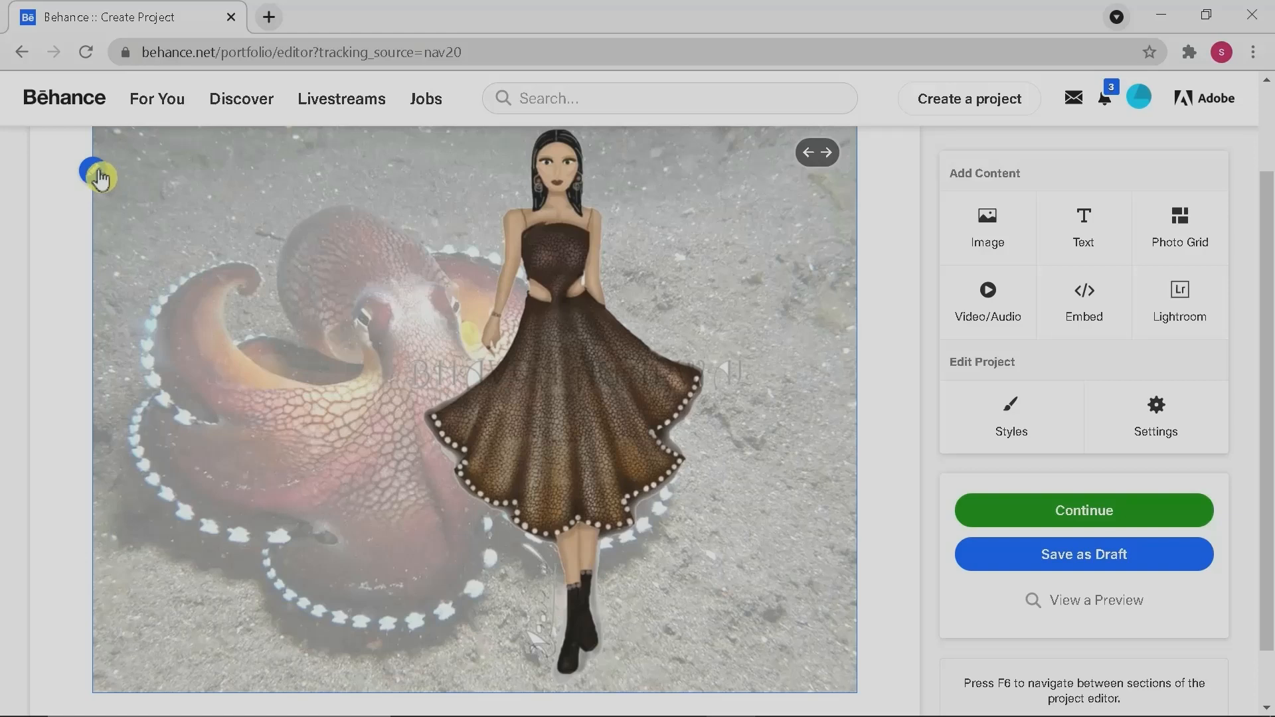
{"action": "left_click", "coordinate": [98, 176]}
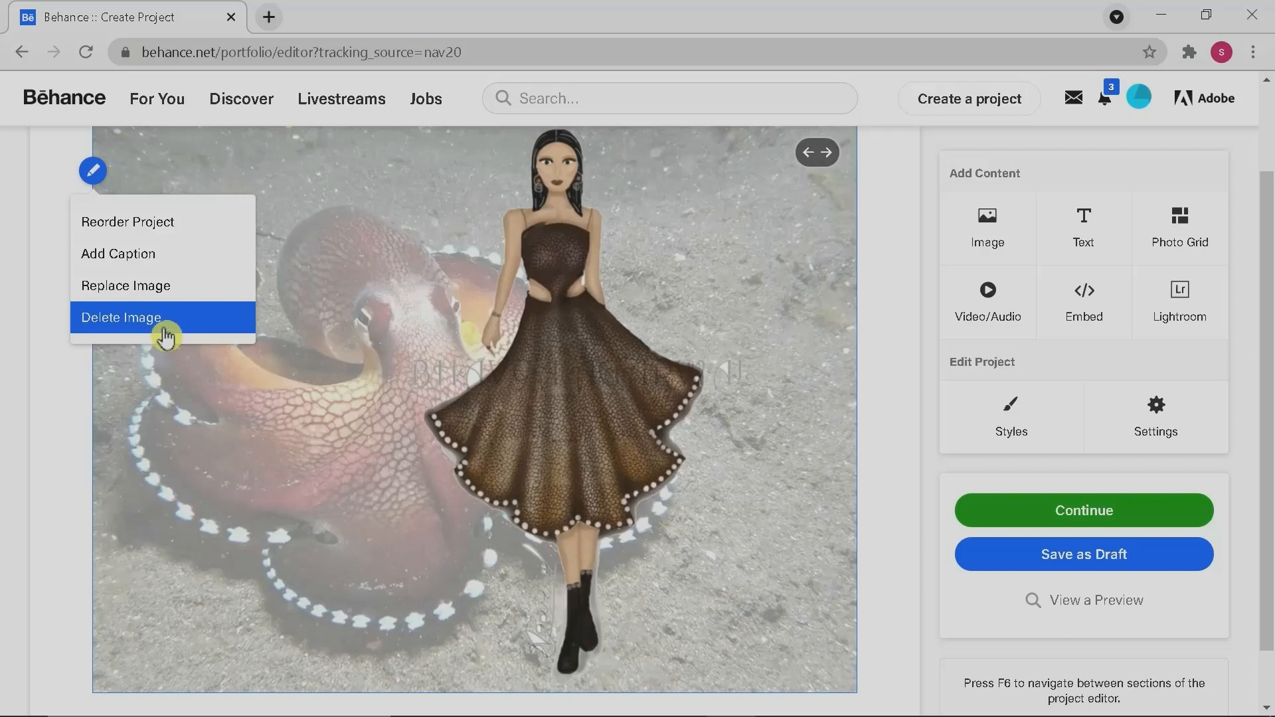
{"action": "left_click", "coordinate": [168, 272]}
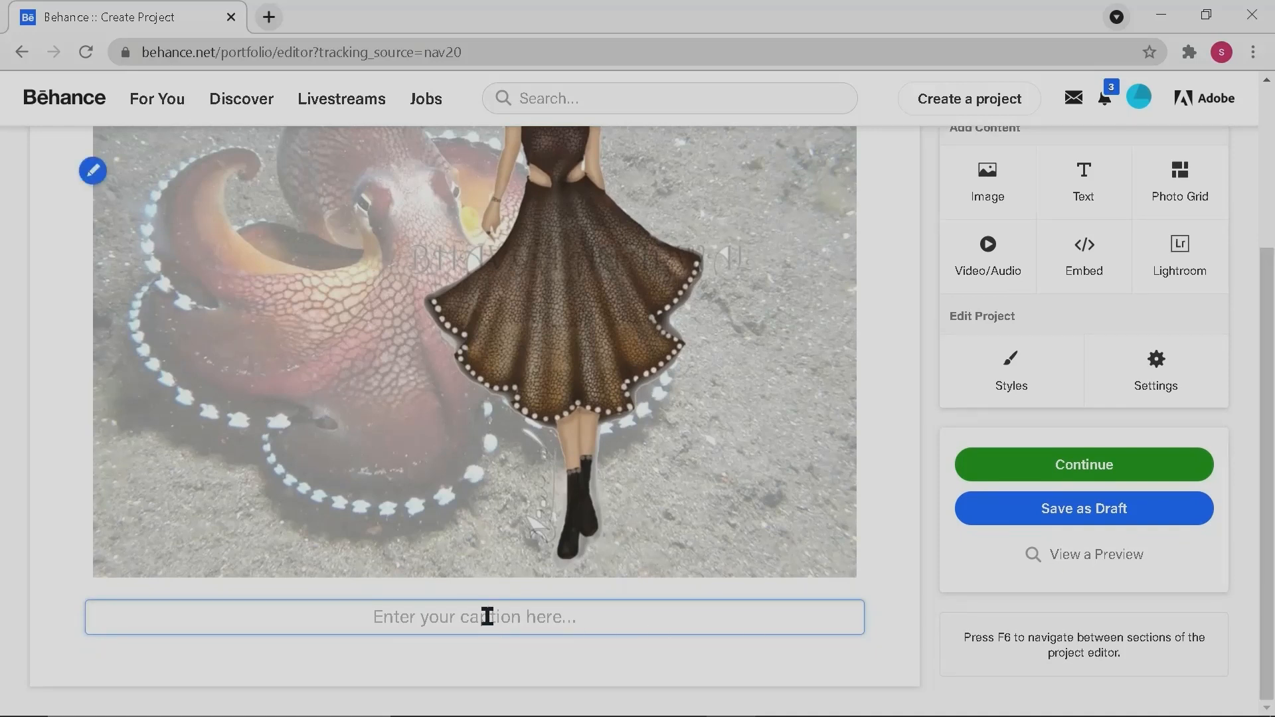
{"action": "type", "text": "od"}
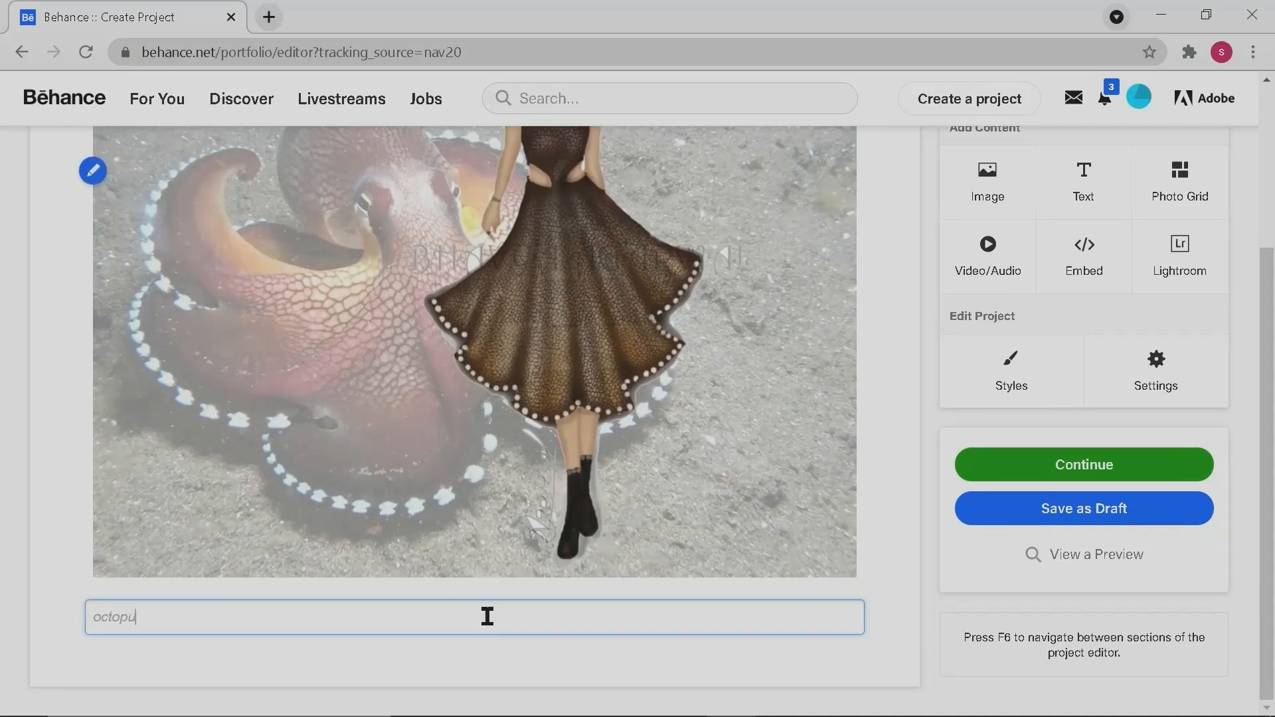
{"action": "key", "text": "Return"}
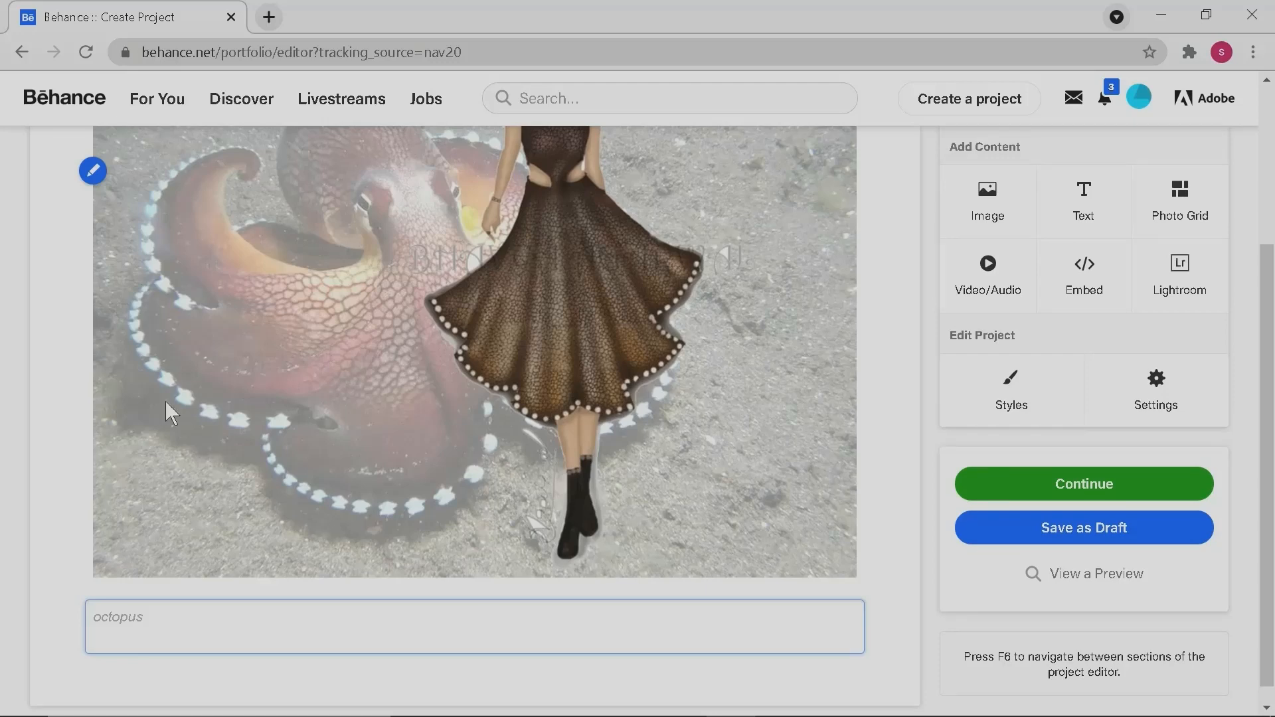
{"action": "left_click", "coordinate": [99, 174]}
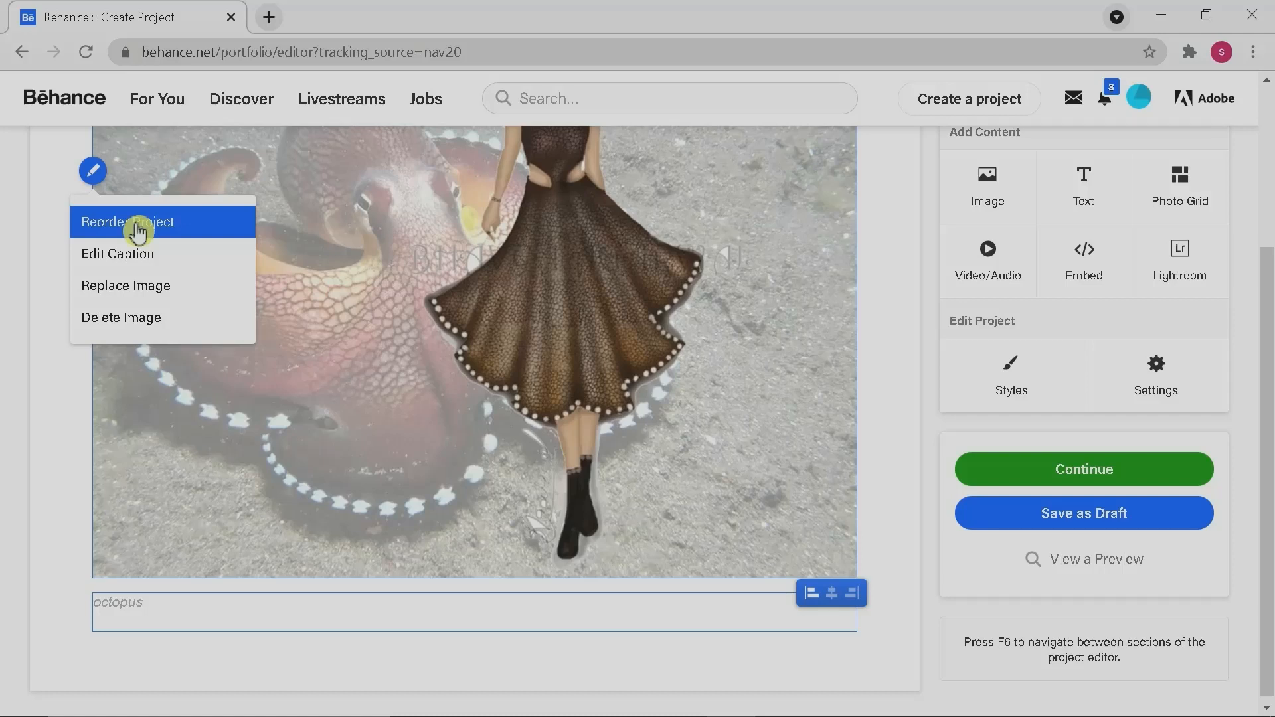
{"action": "left_click", "coordinate": [48, 390]}
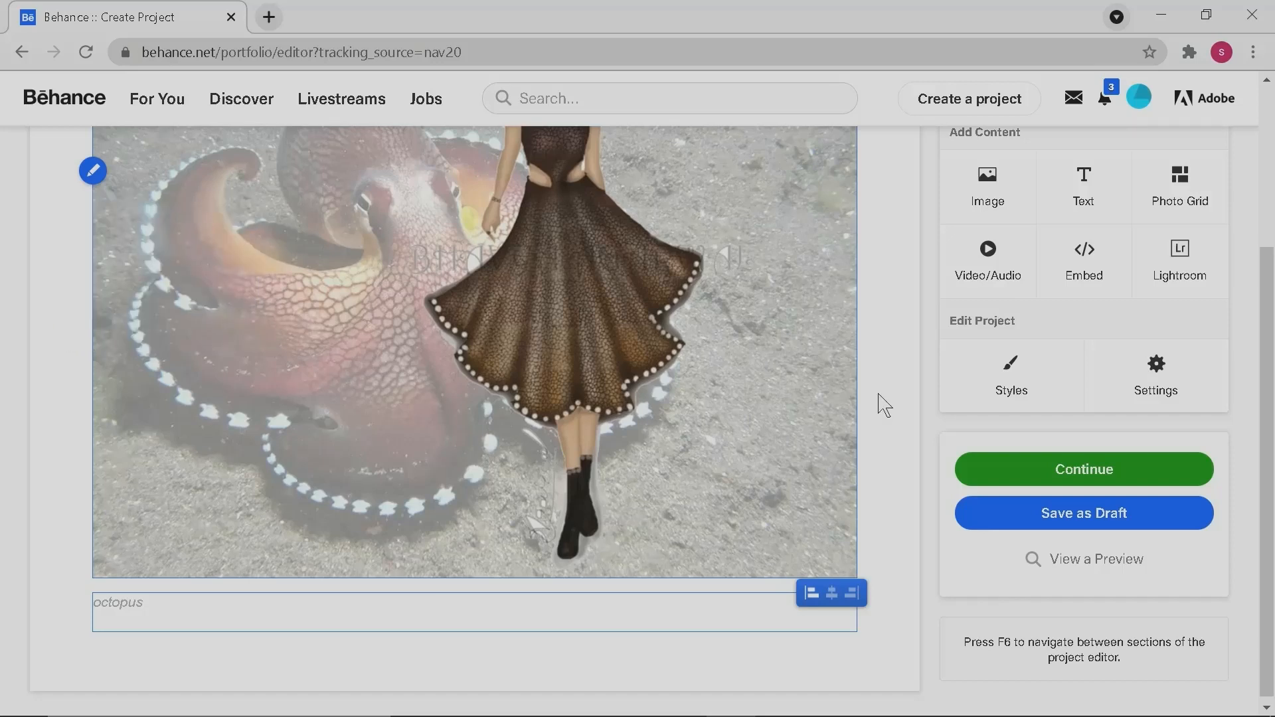
{"action": "left_click_drag", "start_coordinate": [1270, 375], "coordinate": [1270, 303]}
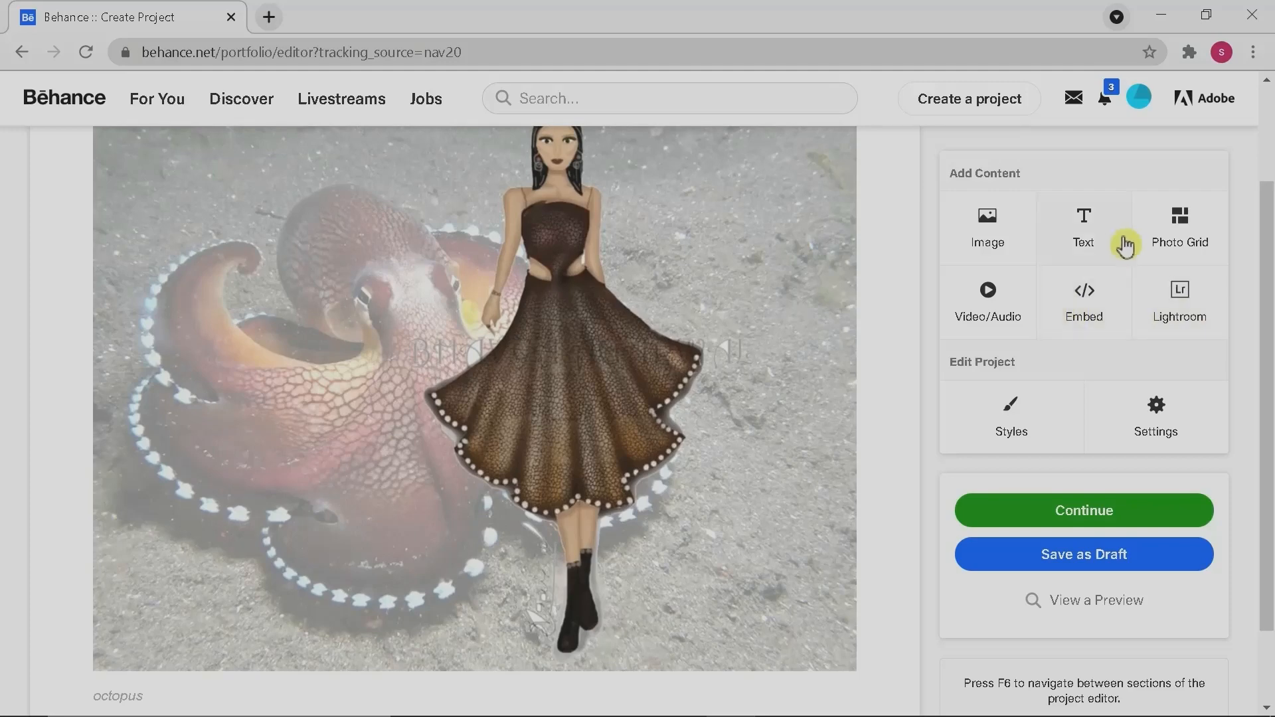
{"action": "left_click", "coordinate": [1089, 229]}
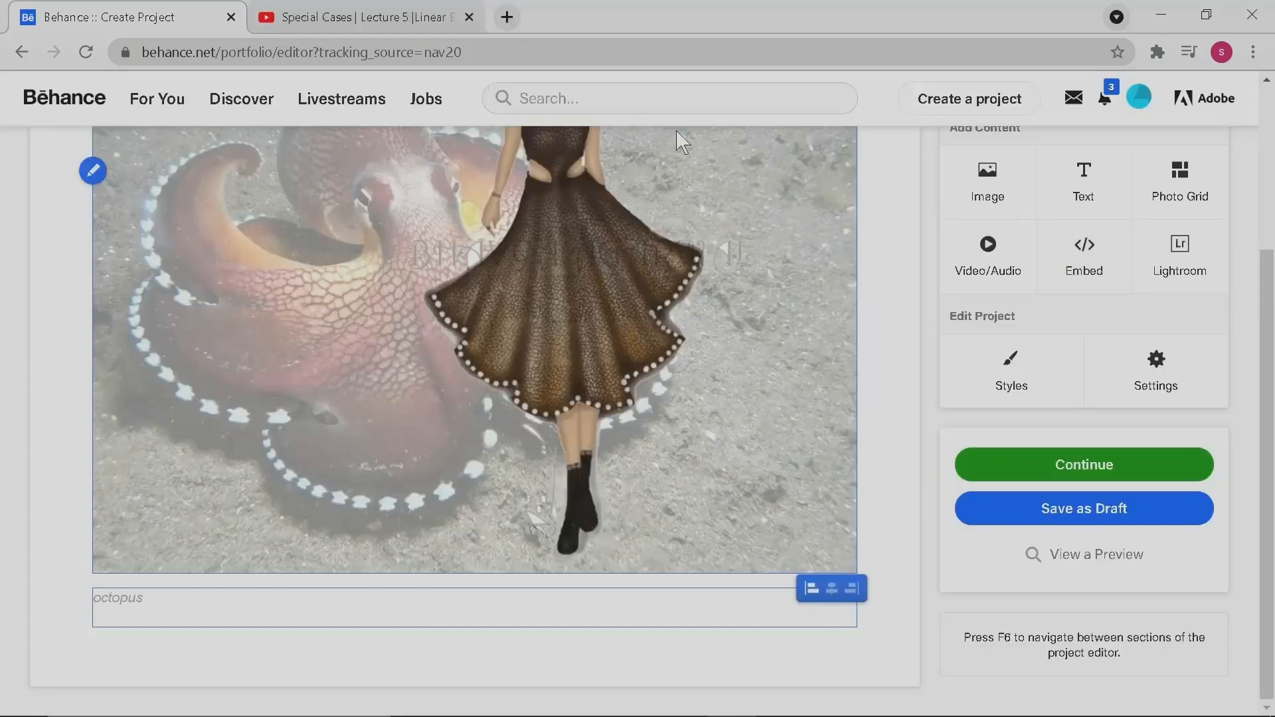
Switch to YouTube and copy the full iframe embed code of the "Special Cases | Lecture 5" video.
{"action": "left_click", "coordinate": [391, 14]}
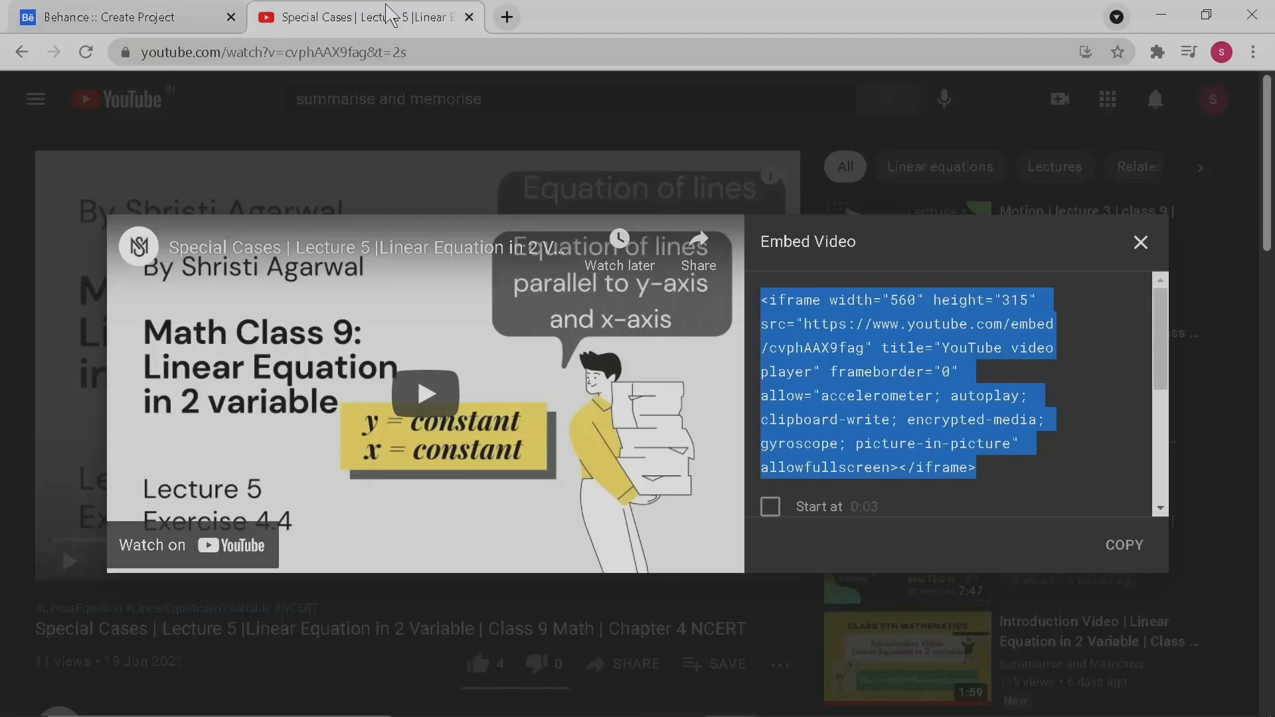
{"action": "left_click", "coordinate": [1140, 242]}
{"action": "left_click", "coordinate": [634, 666]}
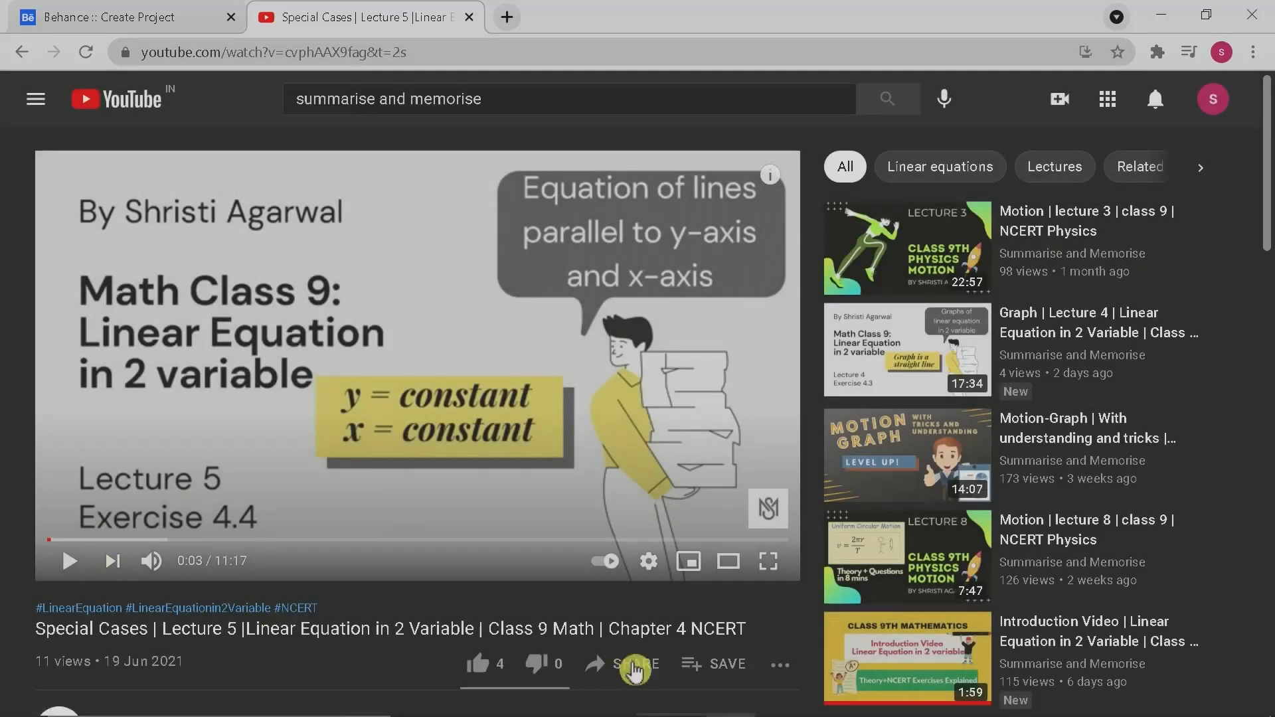
{"action": "left_click", "coordinate": [633, 666]}
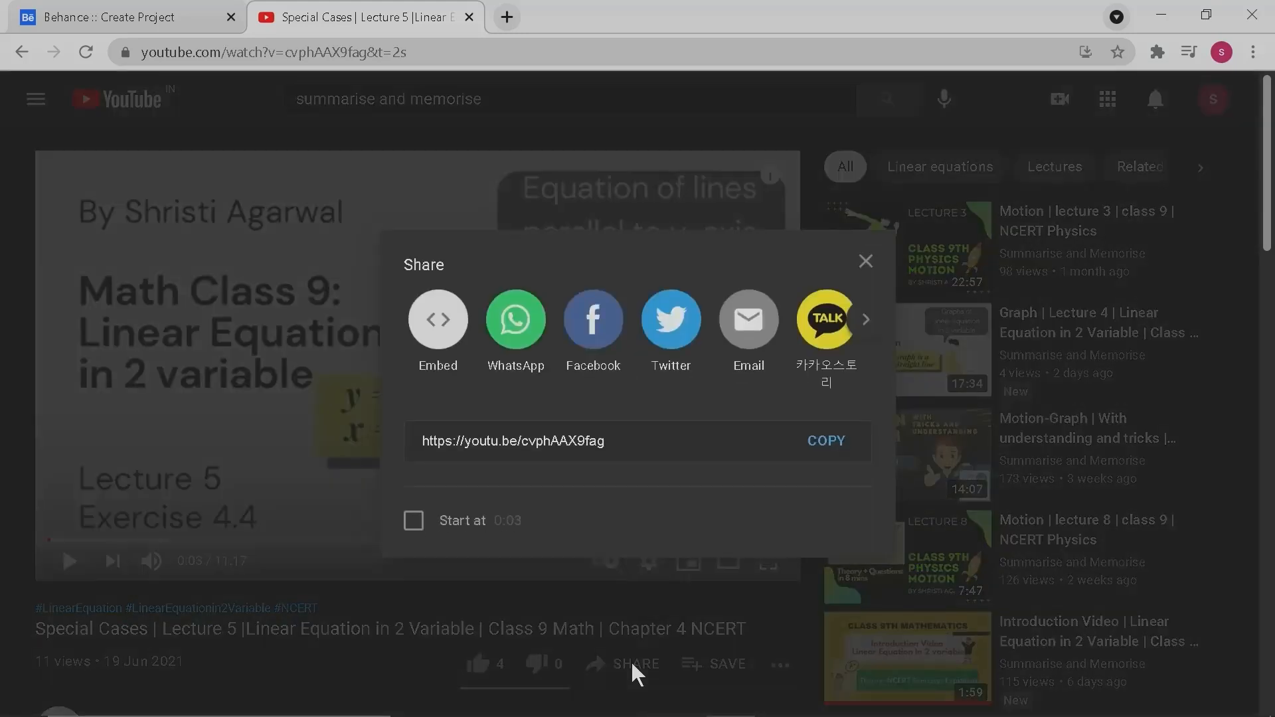
{"action": "left_click", "coordinate": [428, 335]}
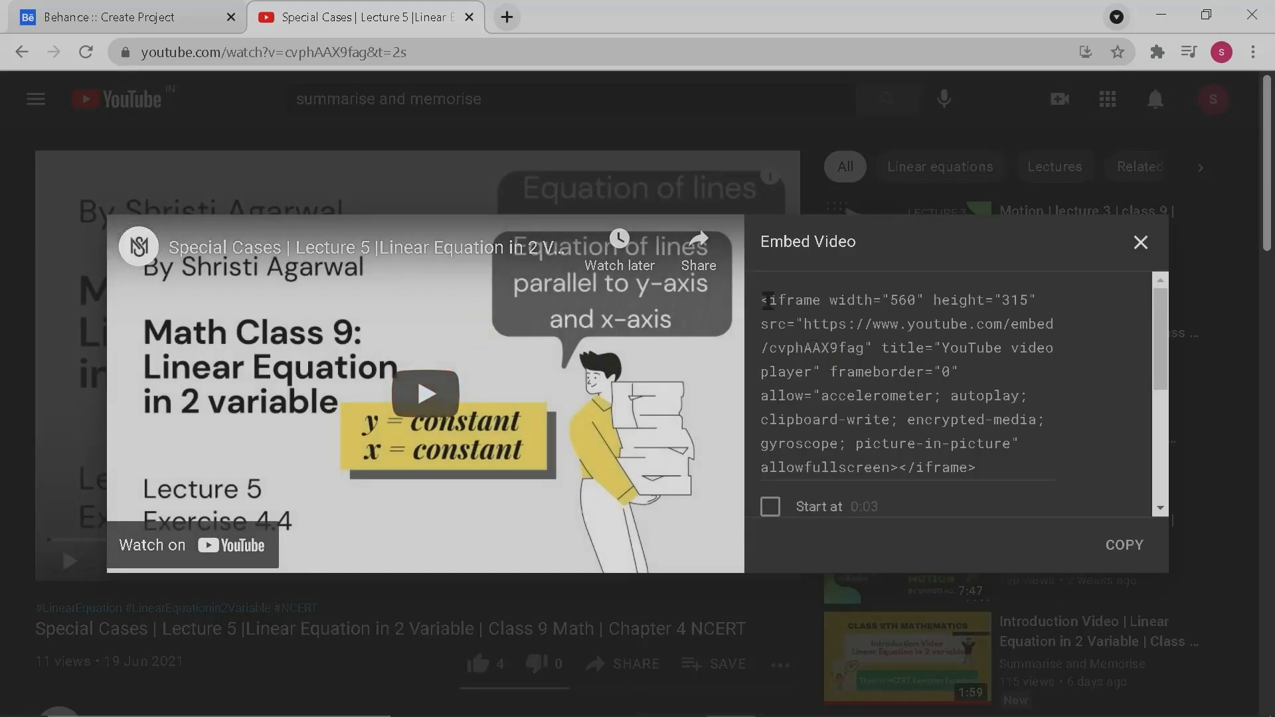
{"action": "left_click_drag", "start_coordinate": [767, 300], "coordinate": [1030, 472]}
{"action": "key", "text": "ctrl+c"}
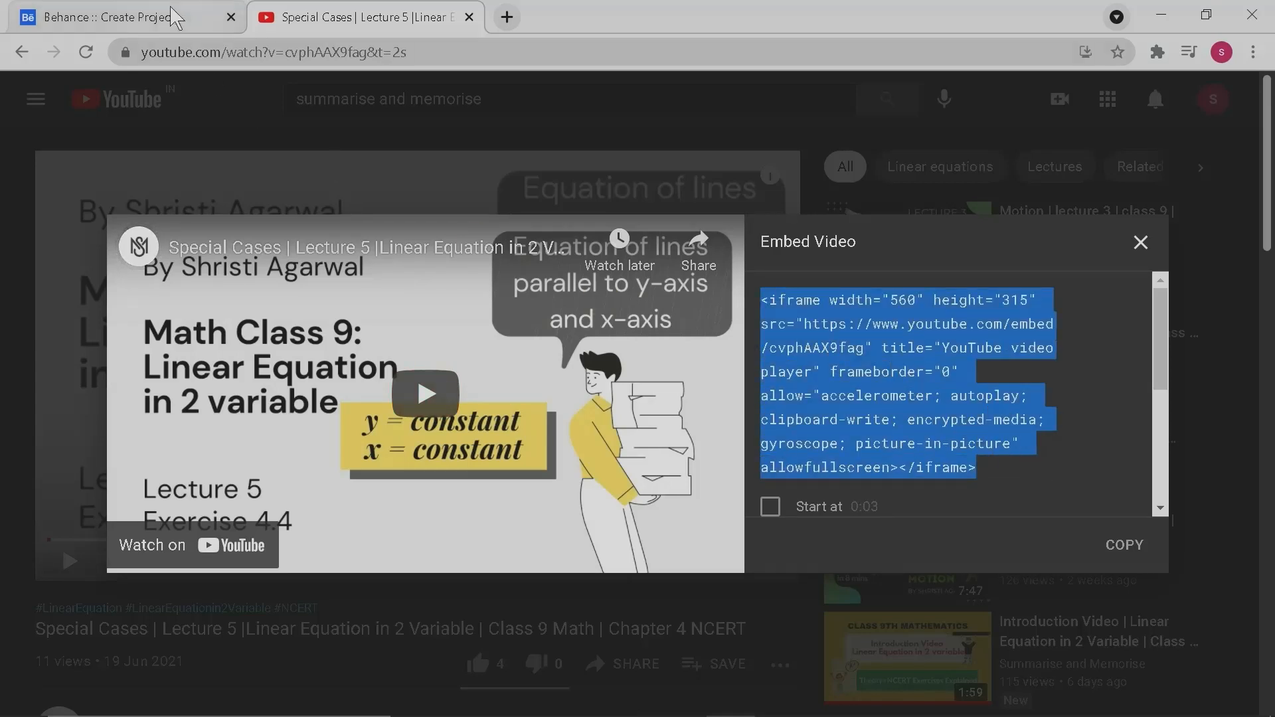
Return to the Behance project and embed the YouTube video below the captioned image using the copied iframe code.
{"action": "left_click", "coordinate": [130, 16]}
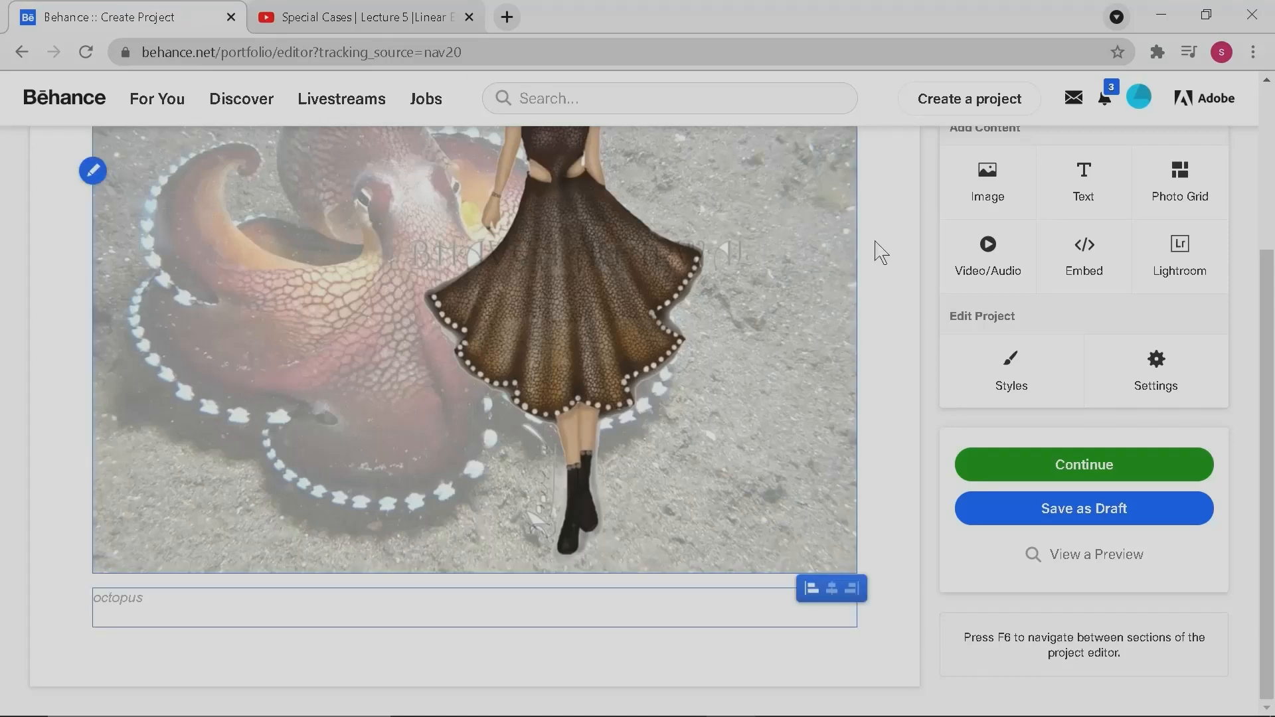
{"action": "left_click", "coordinate": [1101, 272]}
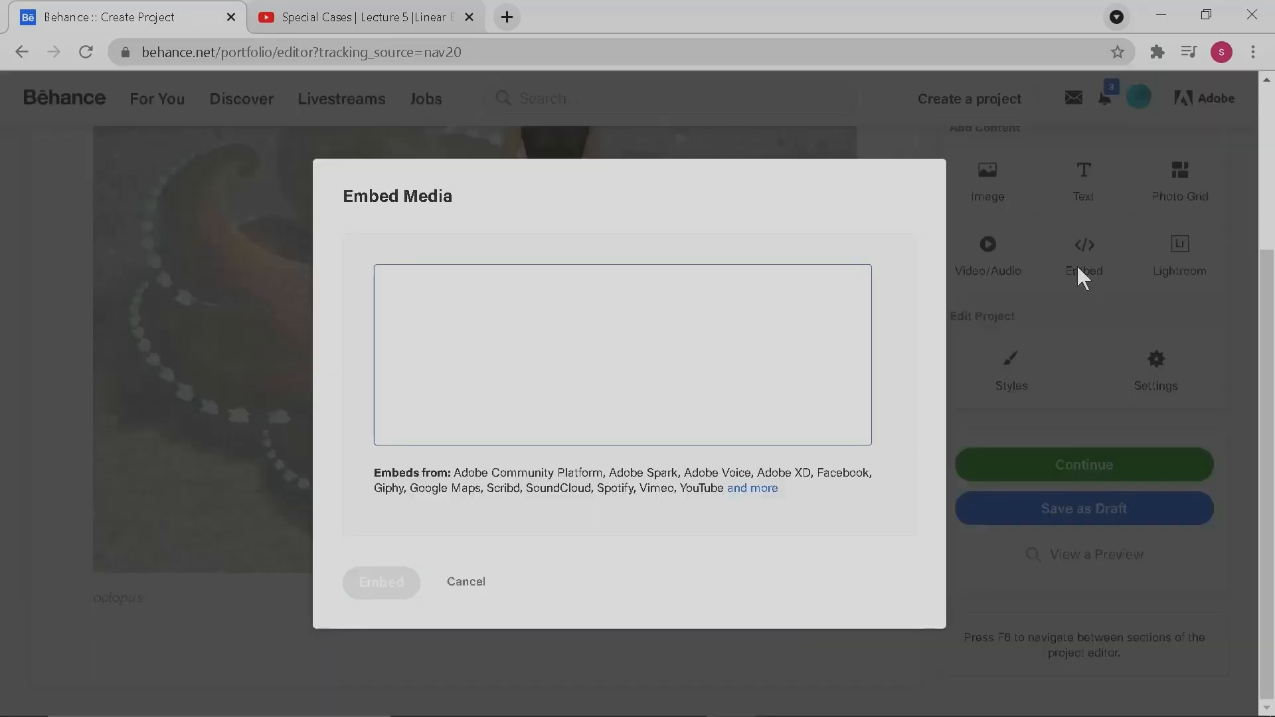
{"action": "key", "text": "ctrl+v"}
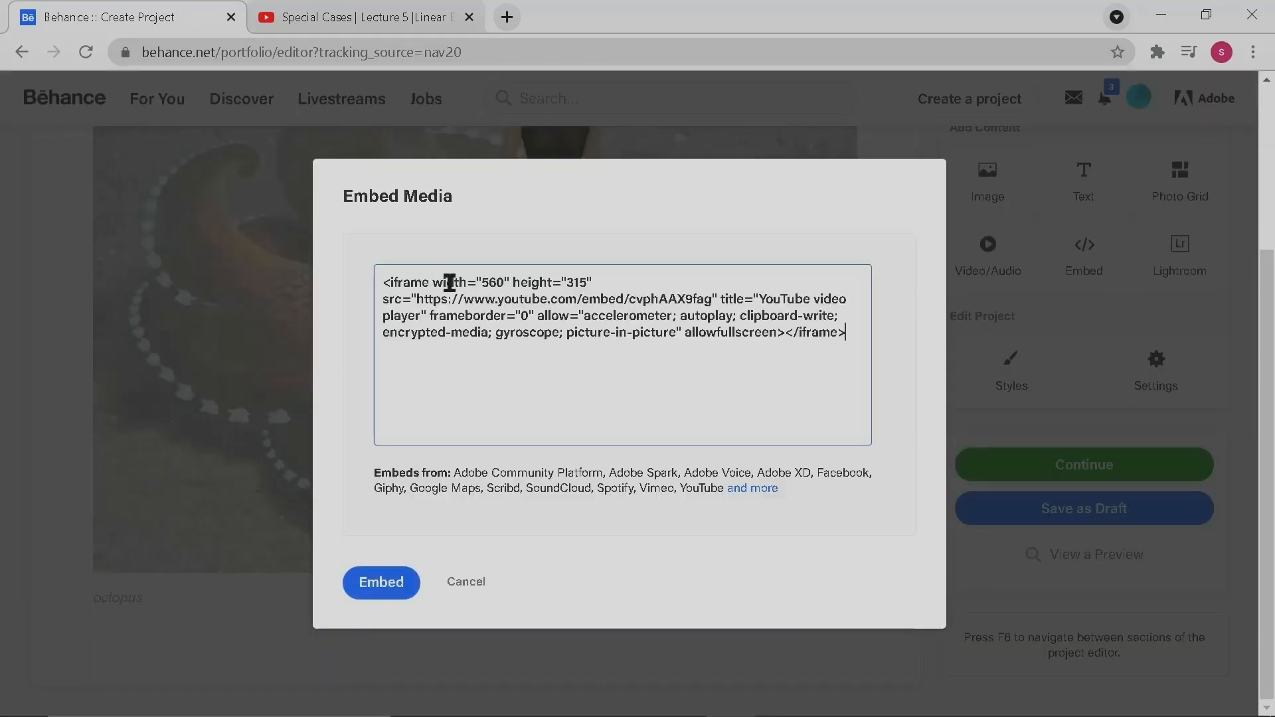
{"action": "left_click", "coordinate": [382, 589]}
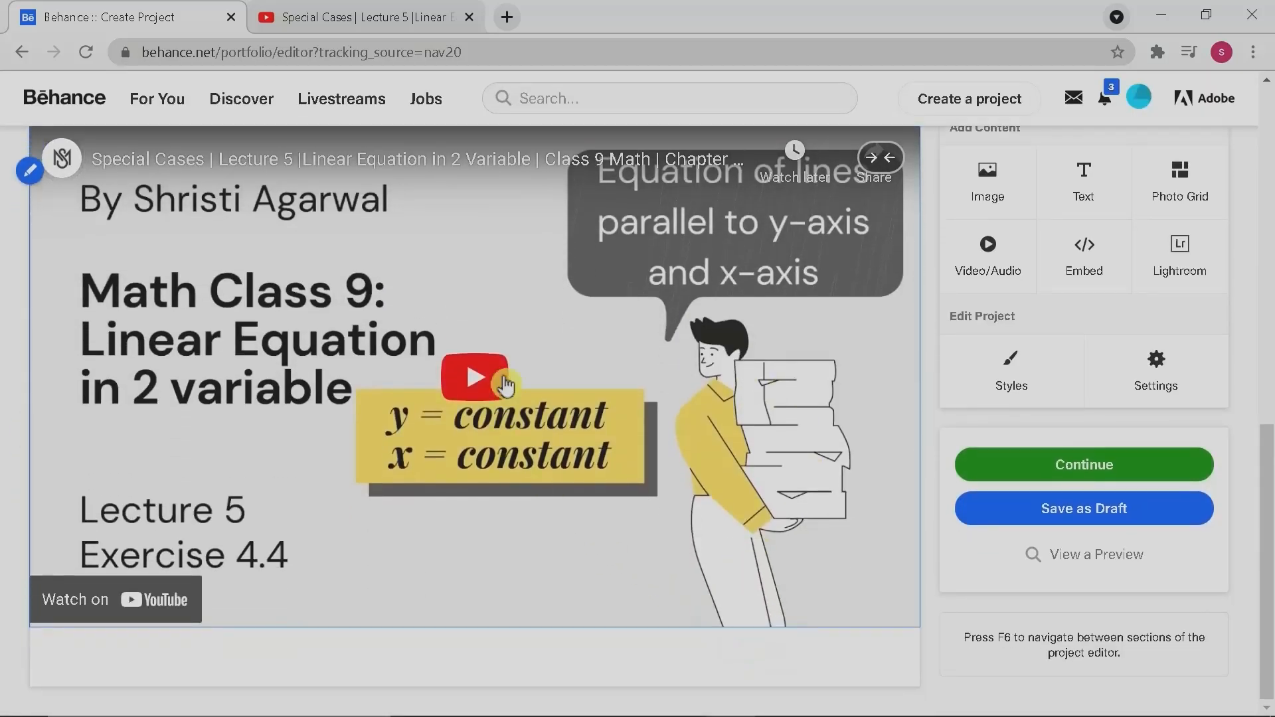
Reduce the content spacing to 37 px in the project styles.
{"action": "left_click", "coordinate": [1021, 384]}
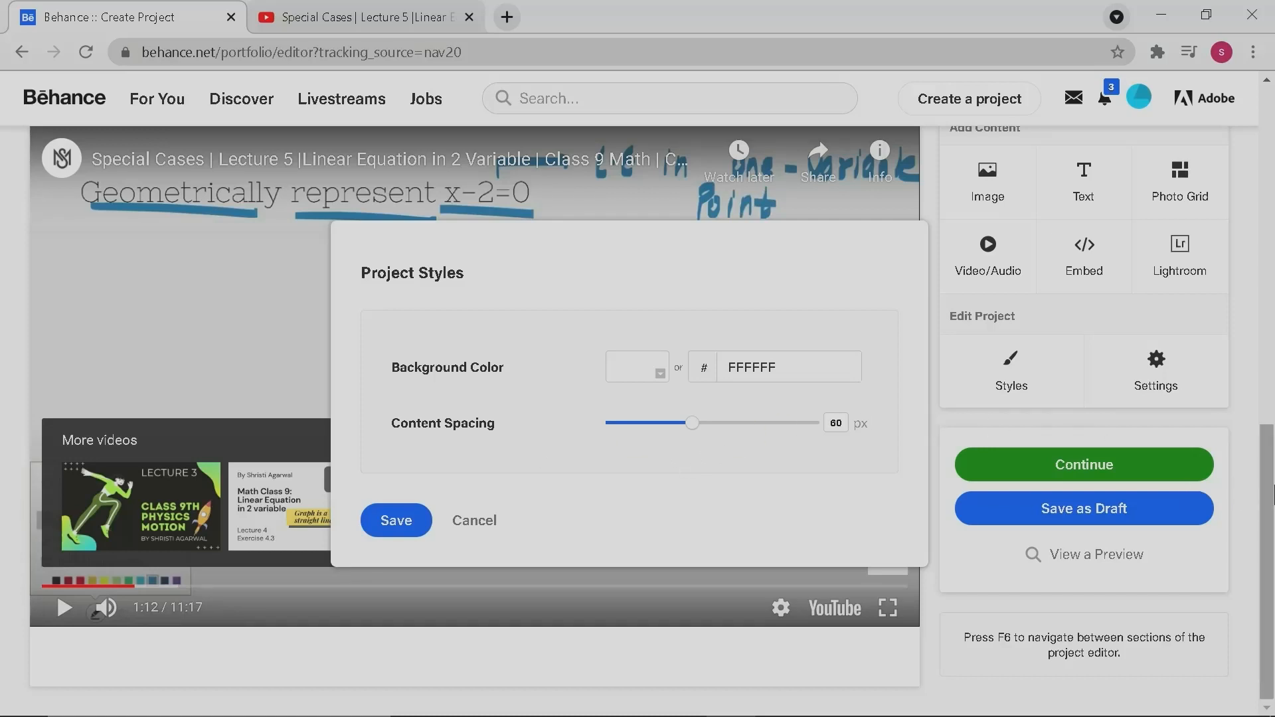
{"action": "left_click_drag", "start_coordinate": [1267, 495], "coordinate": [1272, 422]}
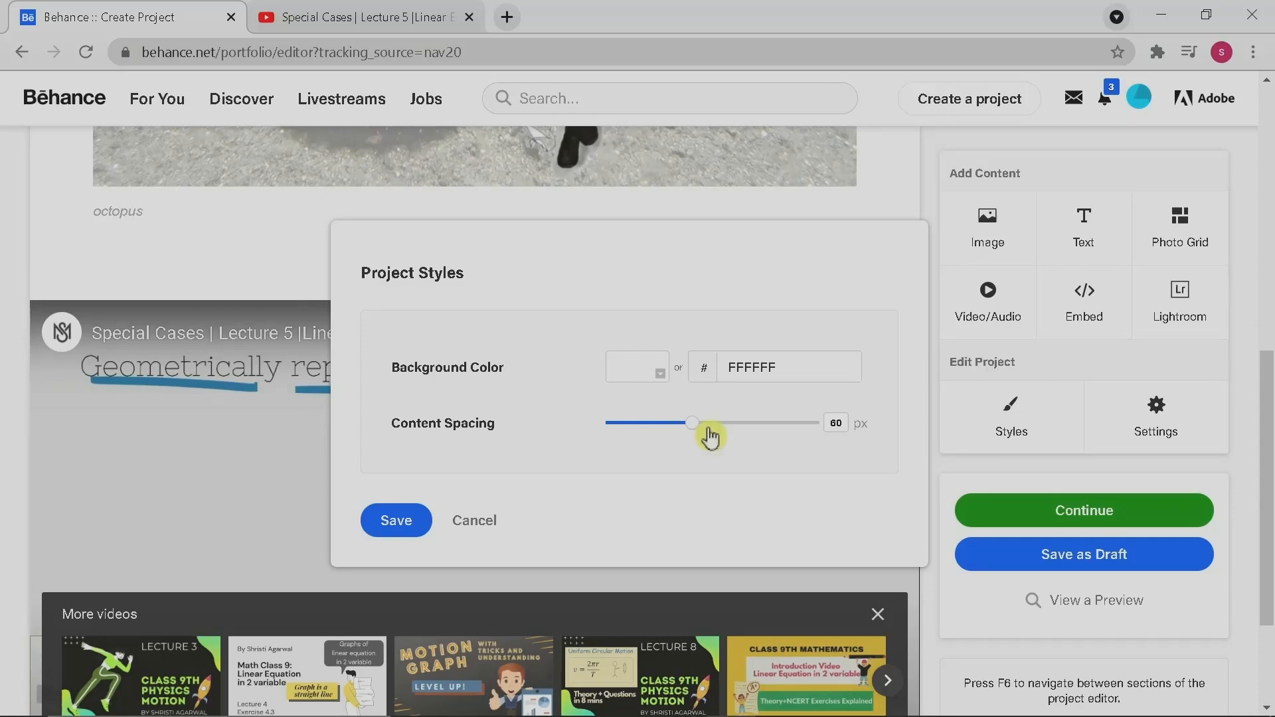
{"action": "left_click_drag", "start_coordinate": [687, 428], "coordinate": [668, 445]}
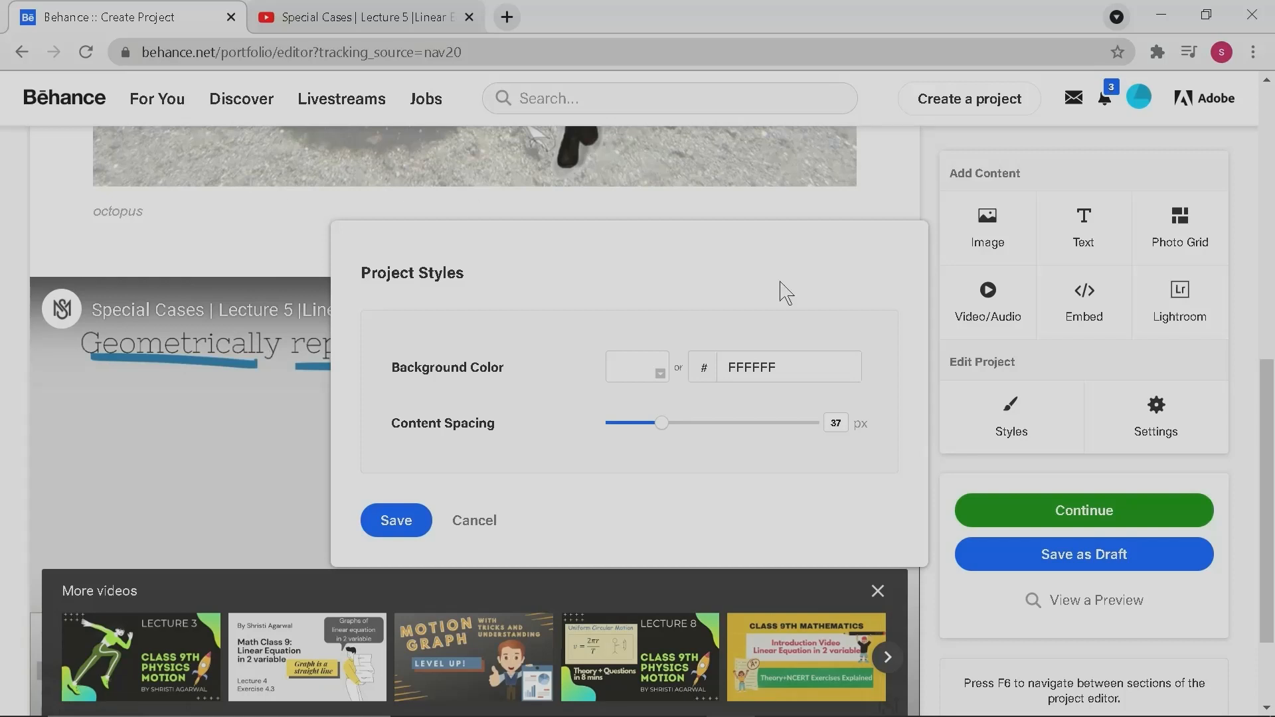
Set the project's background color to the muted red CD5B5B and save the project styles.
{"action": "left_click", "coordinate": [620, 370]}
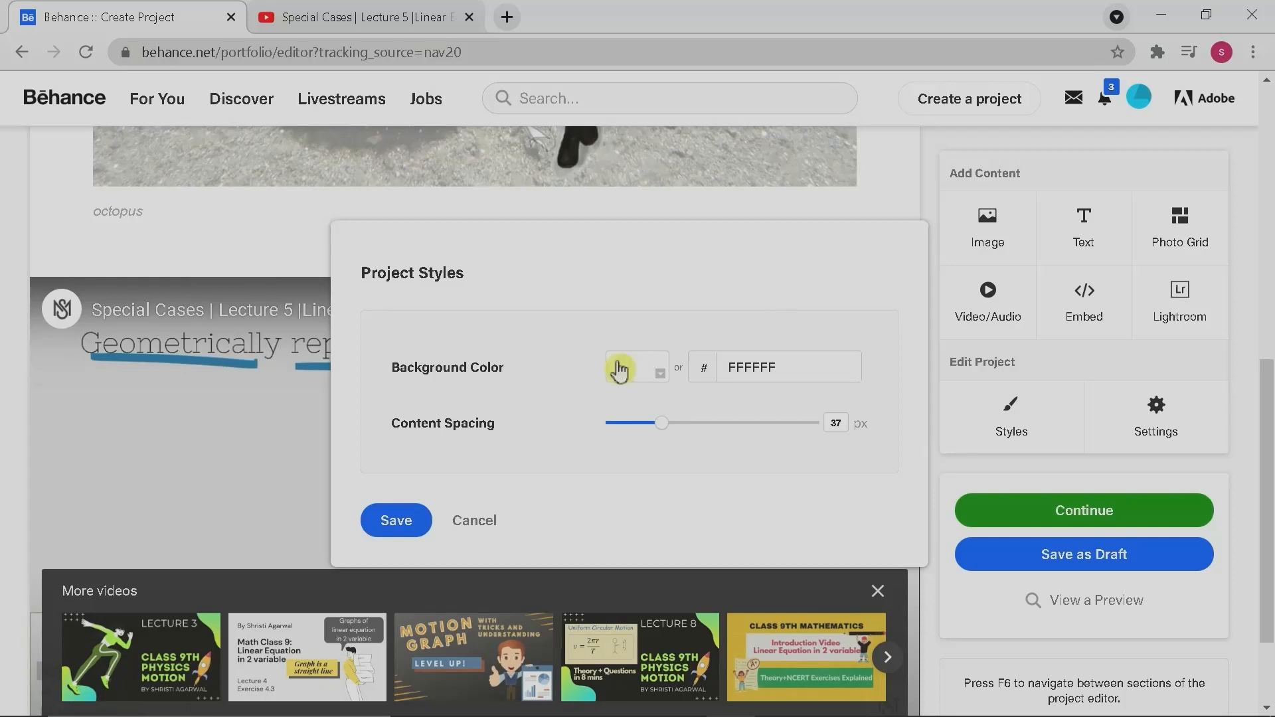
{"action": "left_click", "coordinate": [657, 371]}
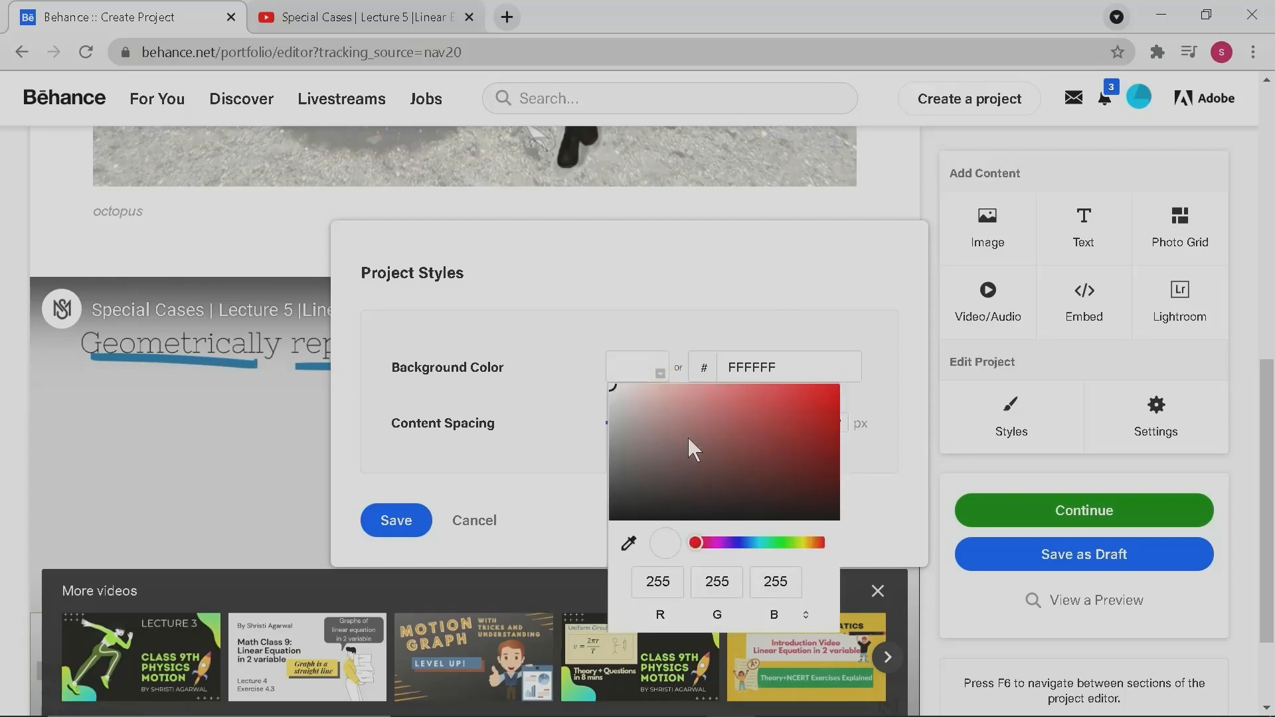
{"action": "left_click", "coordinate": [738, 409]}
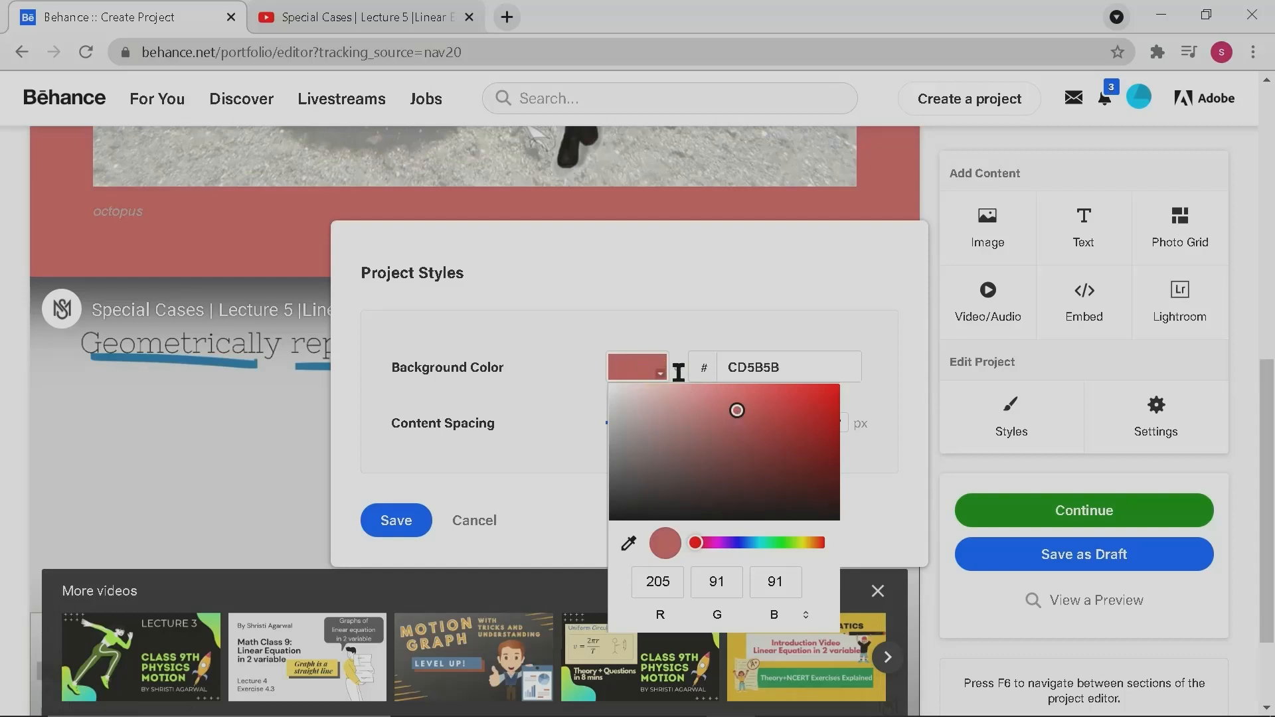
{"action": "left_click", "coordinate": [653, 372]}
{"action": "left_click", "coordinate": [652, 372]}
{"action": "left_click", "coordinate": [399, 521]}
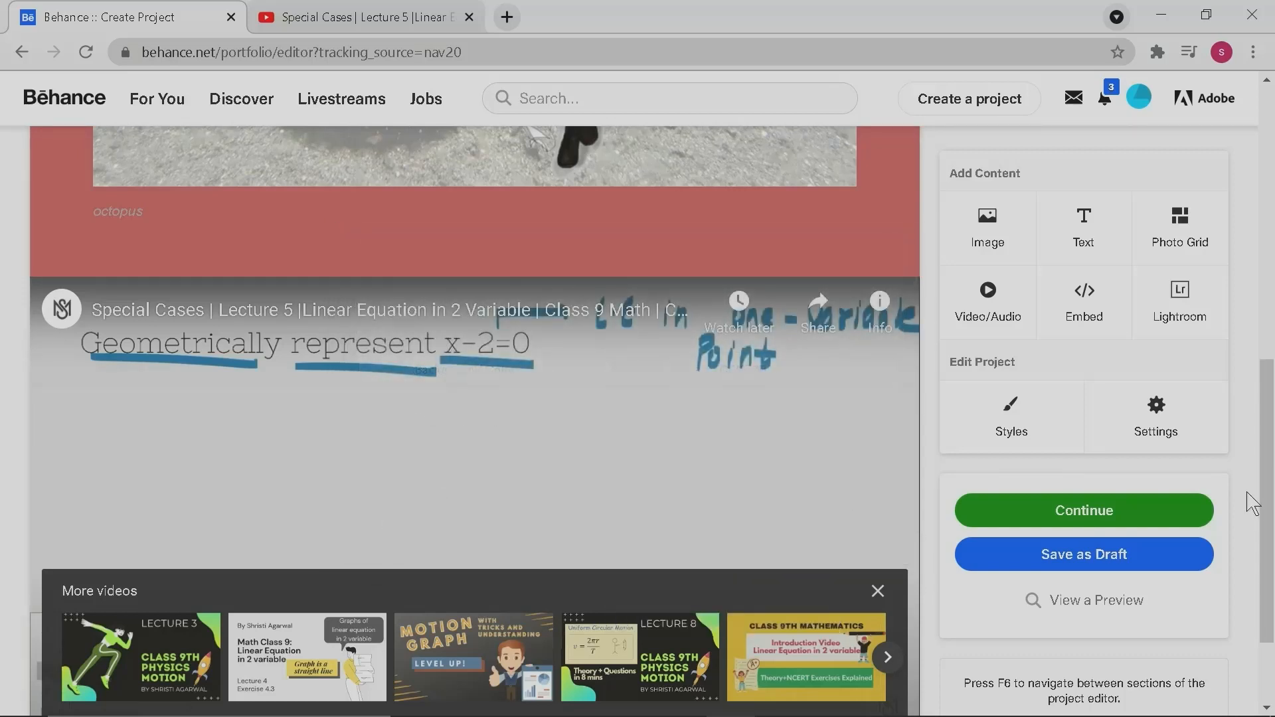
Continue to the project's publishing details and title the project "octopus".
{"action": "left_click", "coordinate": [1151, 513]}
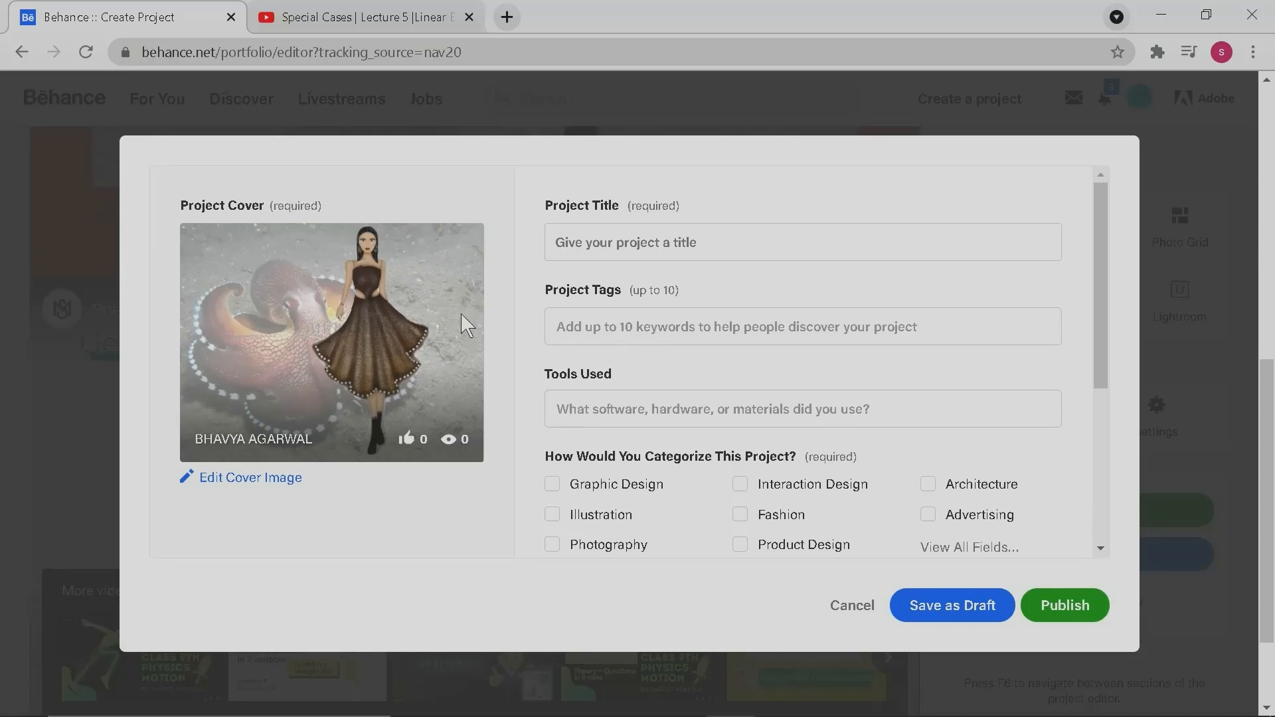
{"action": "left_click", "coordinate": [216, 480]}
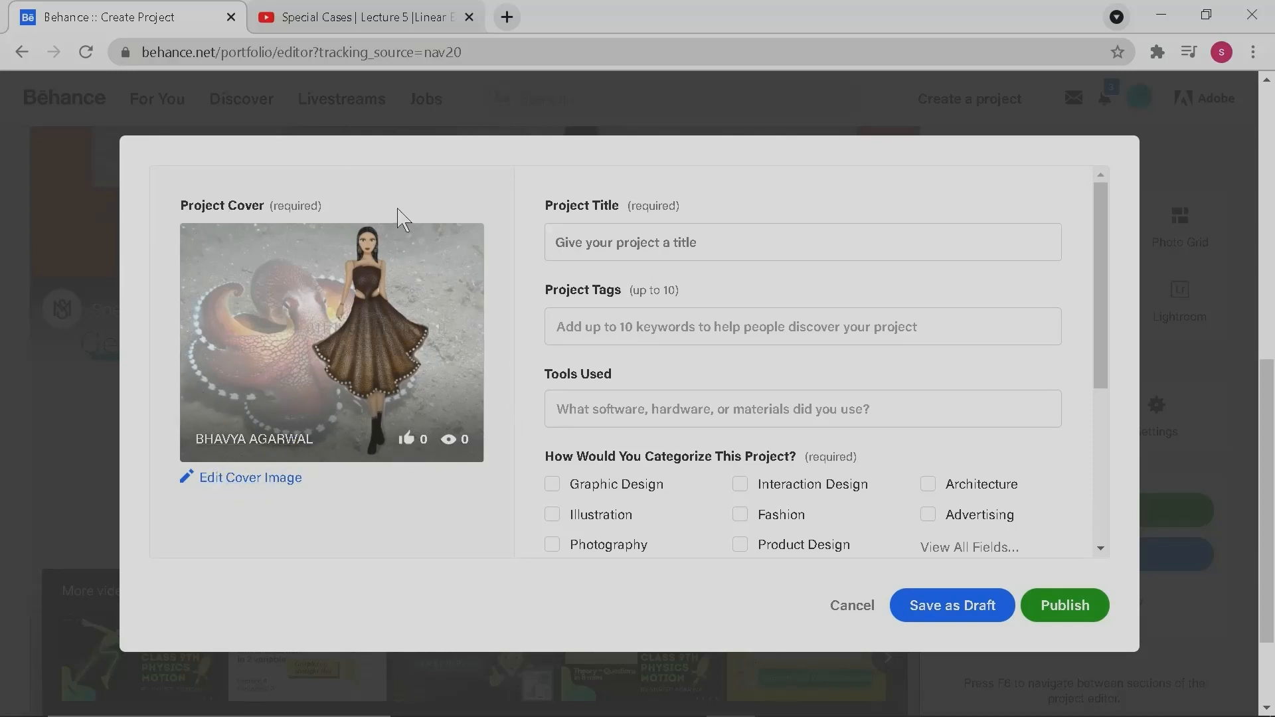
{"action": "left_click", "coordinate": [380, 490]}
{"action": "left_click", "coordinate": [586, 241]}
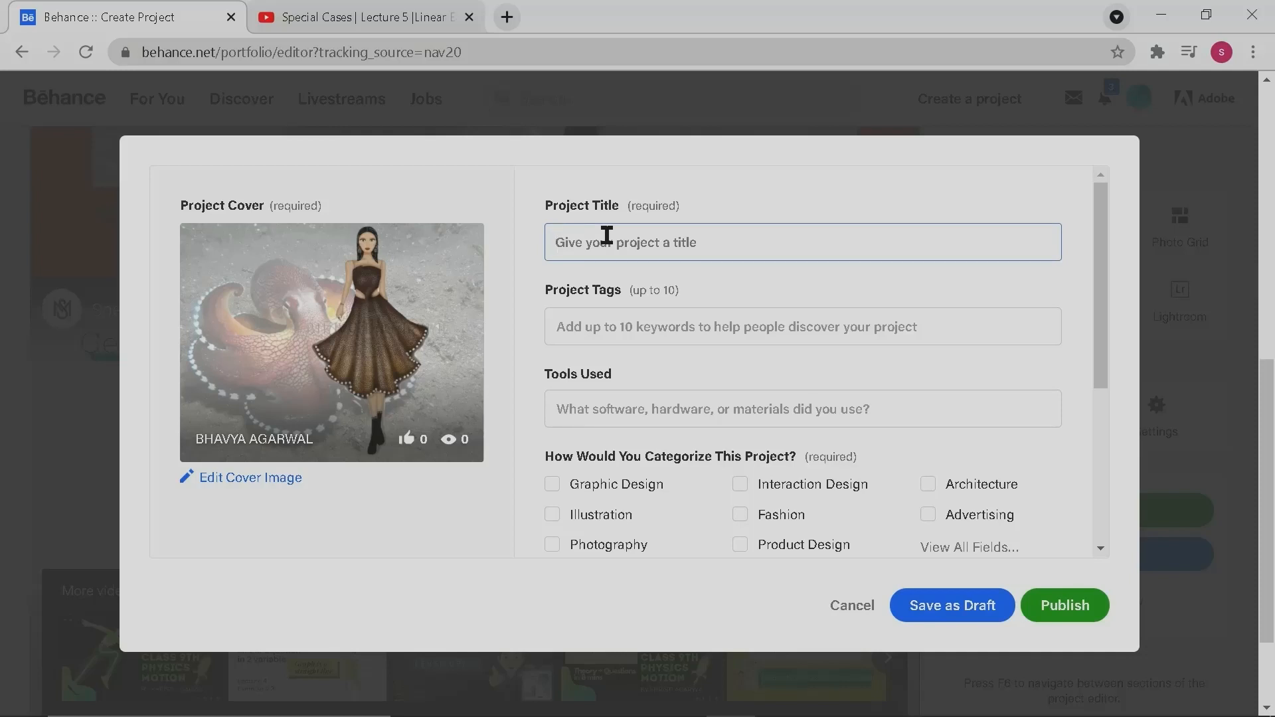
{"action": "type", "text": "octo"}
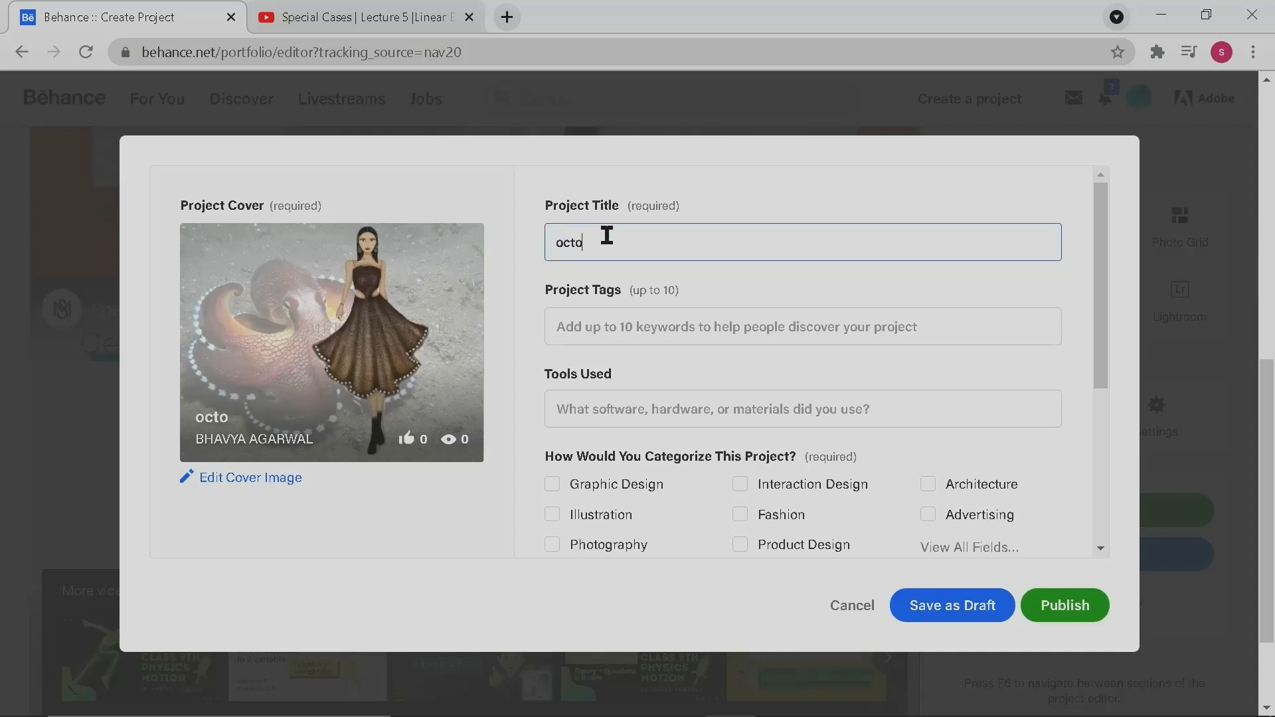
{"action": "type", "text": "pus"}
Add the project tag Fashion Illustration and list Adobe Photoshop as the tool used.
{"action": "left_click", "coordinate": [618, 326]}
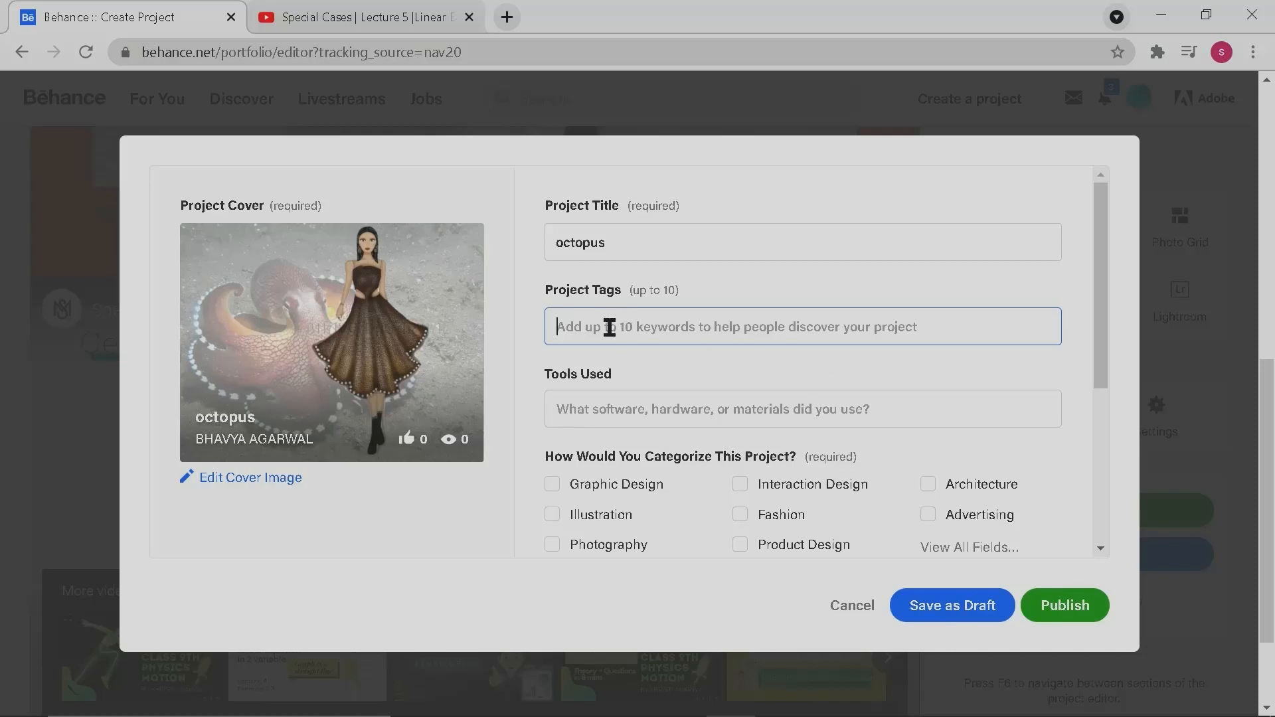
{"action": "type", "text": "fa"}
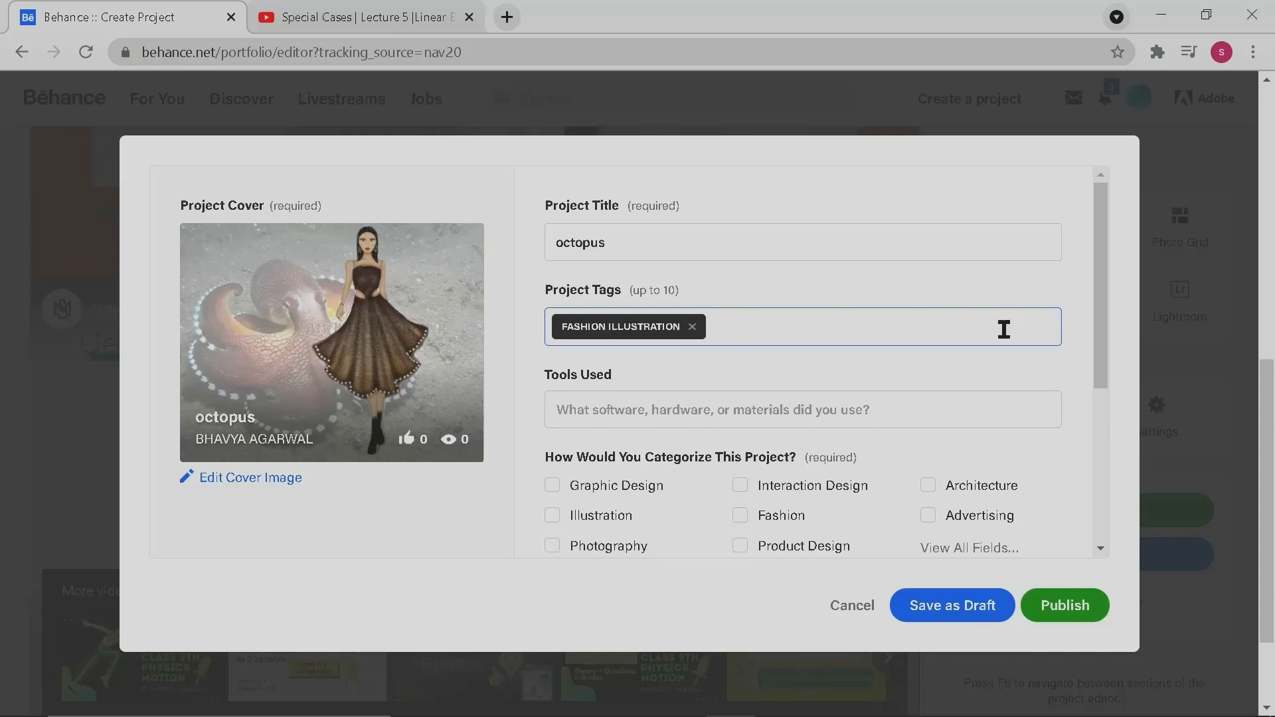
{"action": "left_click", "coordinate": [643, 410]}
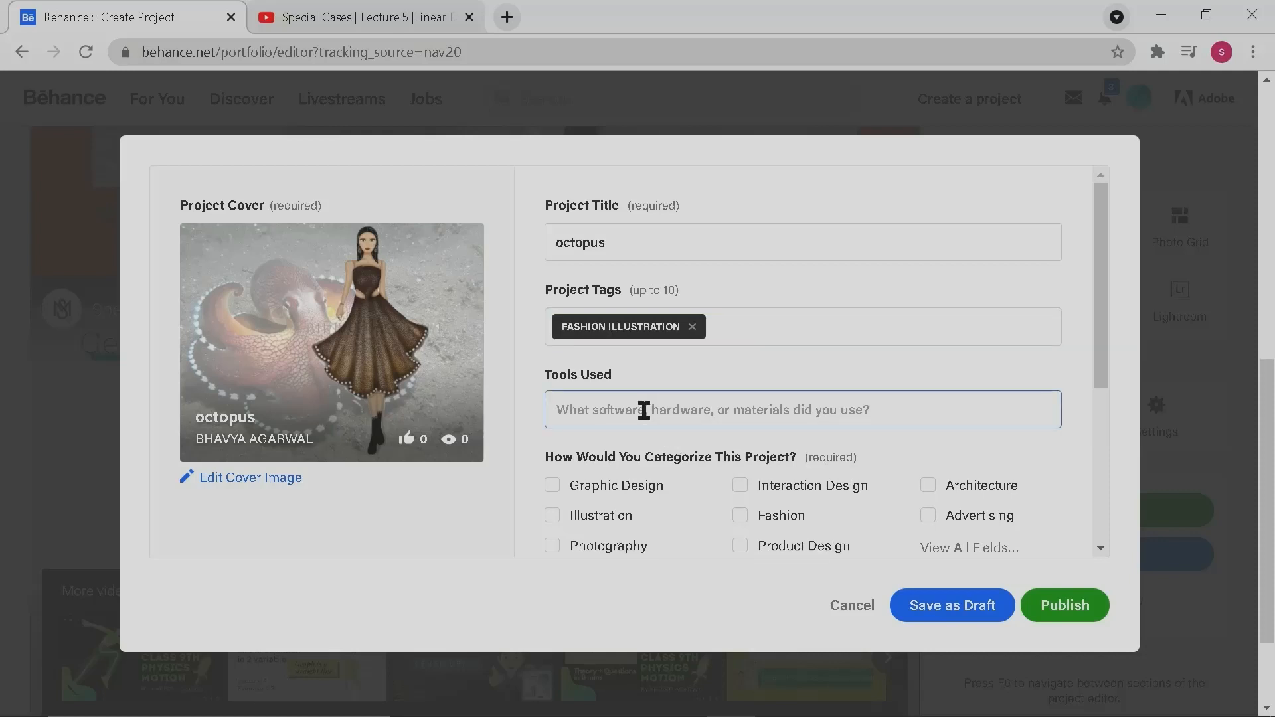
{"action": "type", "text": "adob"}
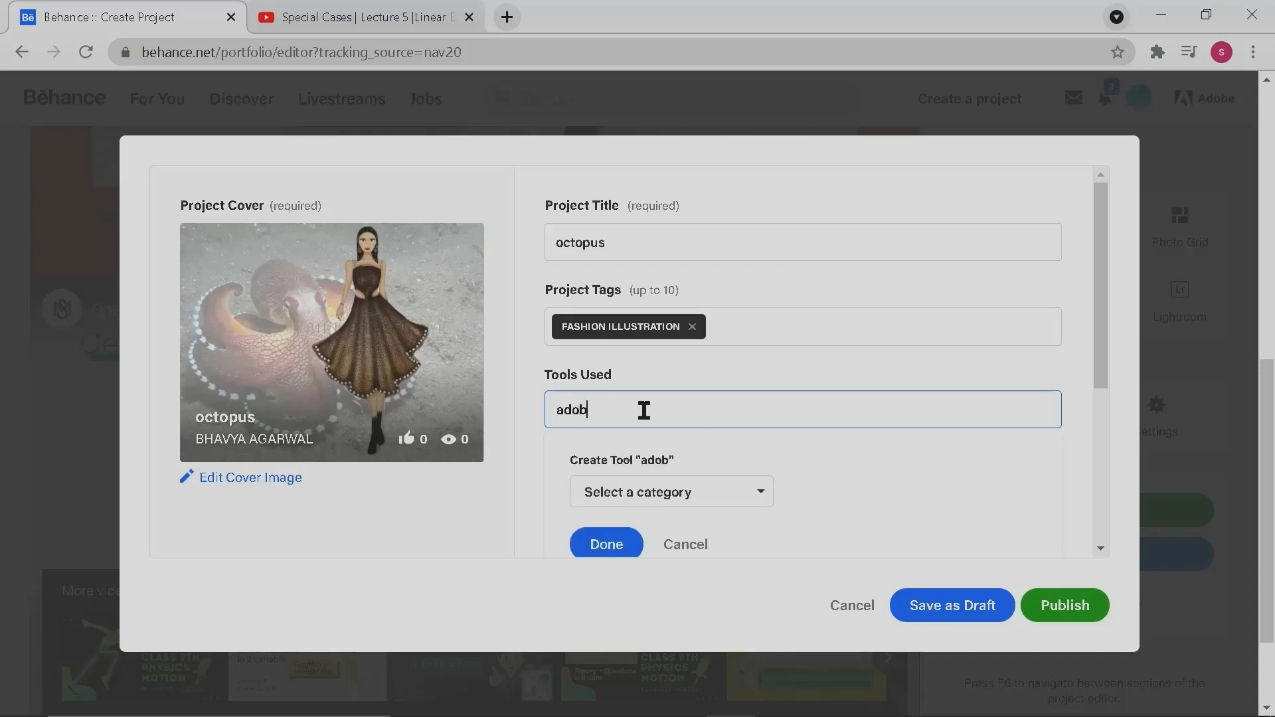
{"action": "type", "text": "e ph"}
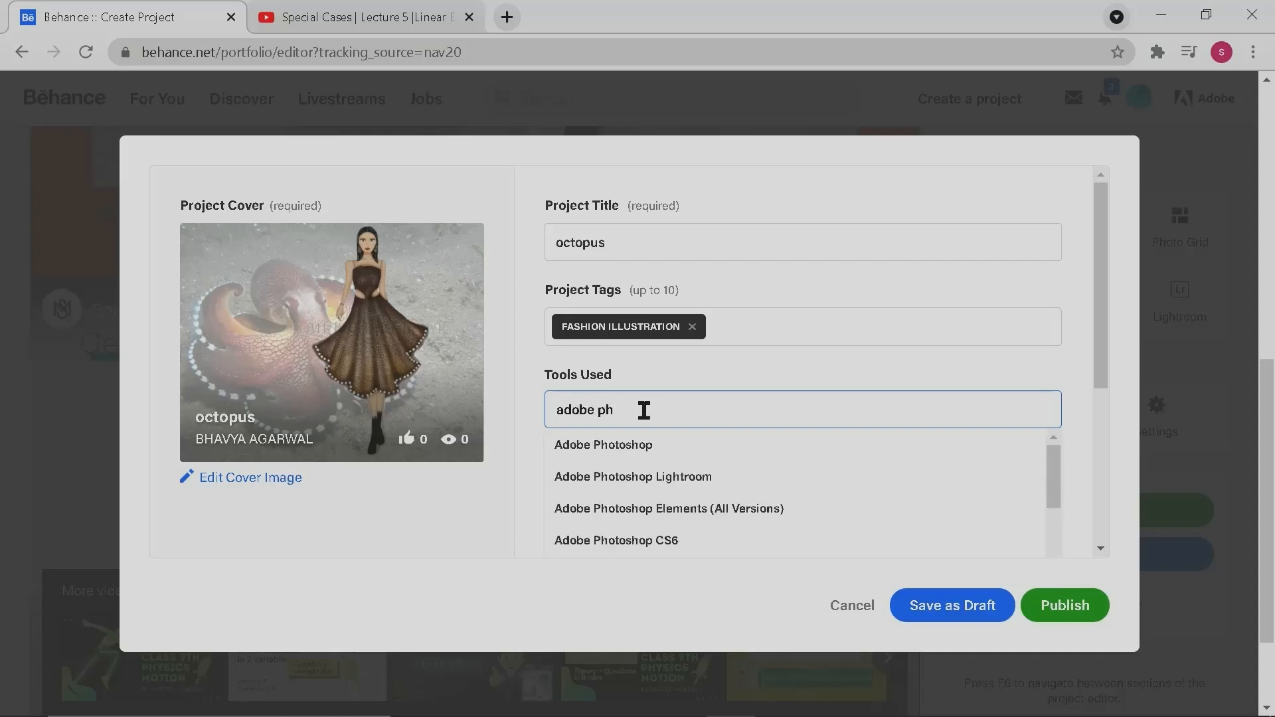
{"action": "left_click", "coordinate": [642, 451]}
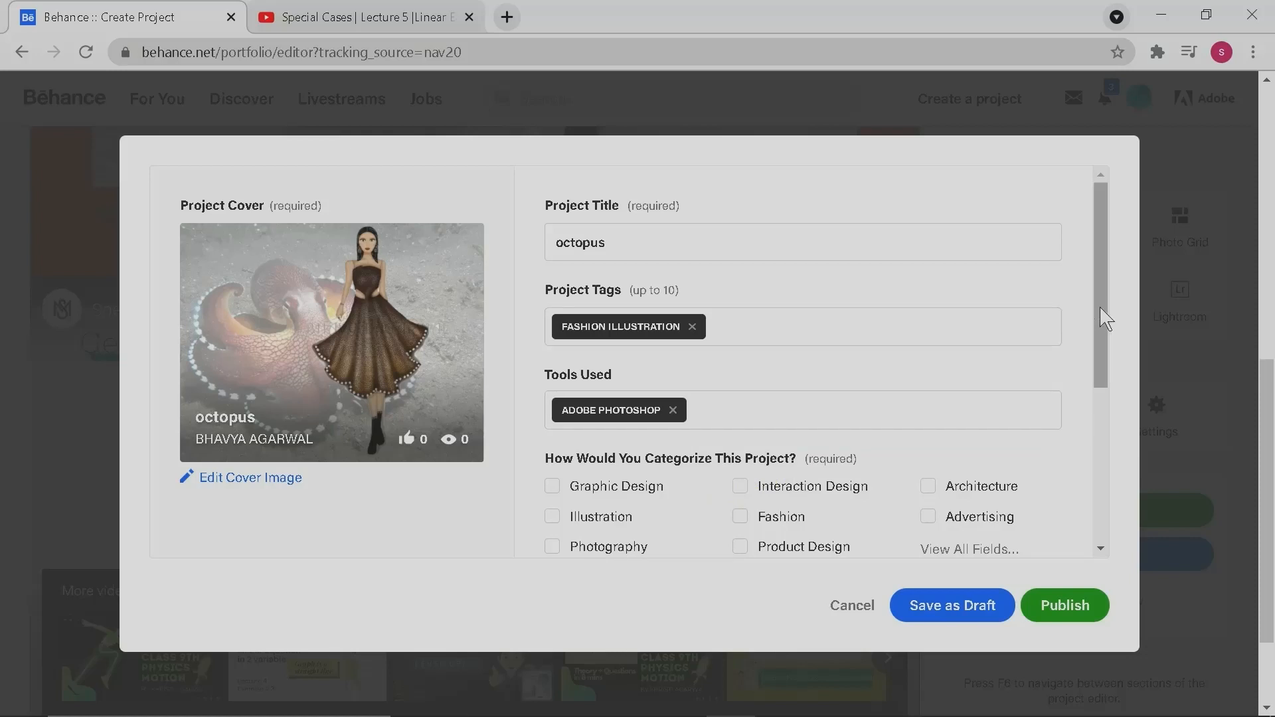
Categorize the project under Graphic Design, Illustration and Fashion.
{"action": "left_click_drag", "start_coordinate": [1104, 317], "coordinate": [1104, 413]}
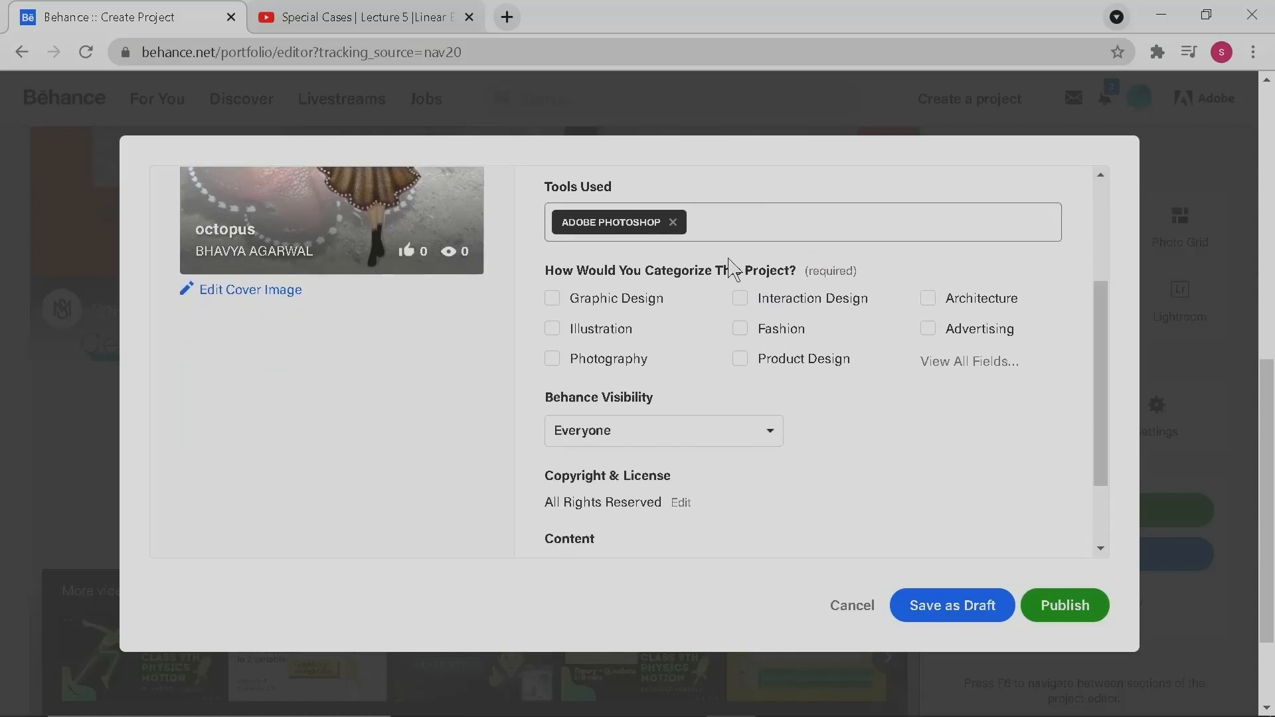
{"action": "left_click", "coordinate": [558, 311]}
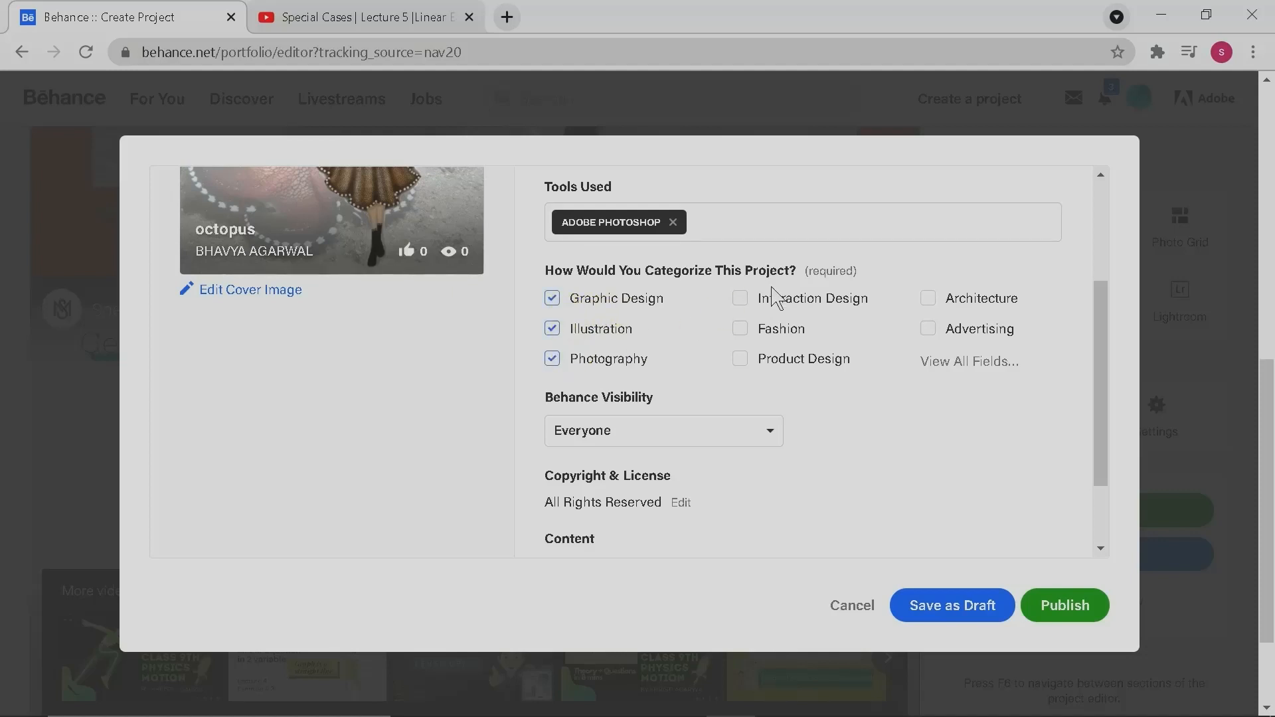
{"action": "left_click", "coordinate": [747, 302]}
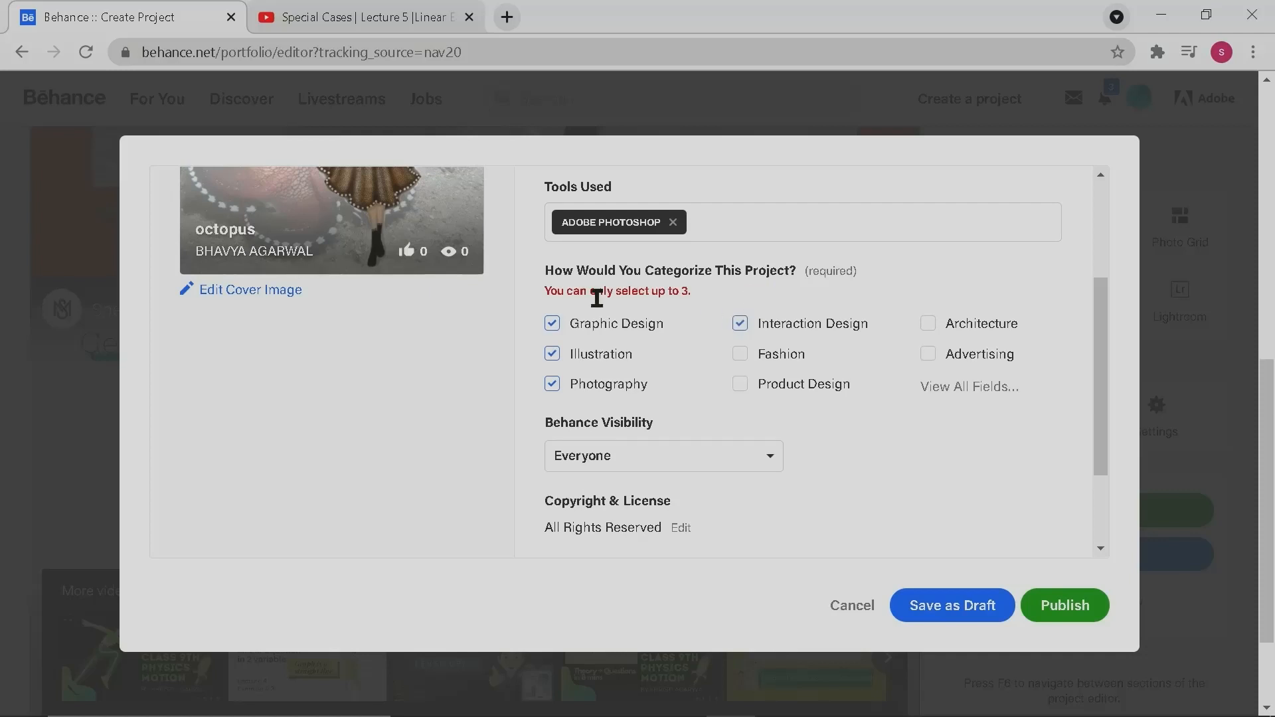
{"action": "left_click", "coordinate": [739, 327]}
{"action": "left_click", "coordinate": [554, 359]}
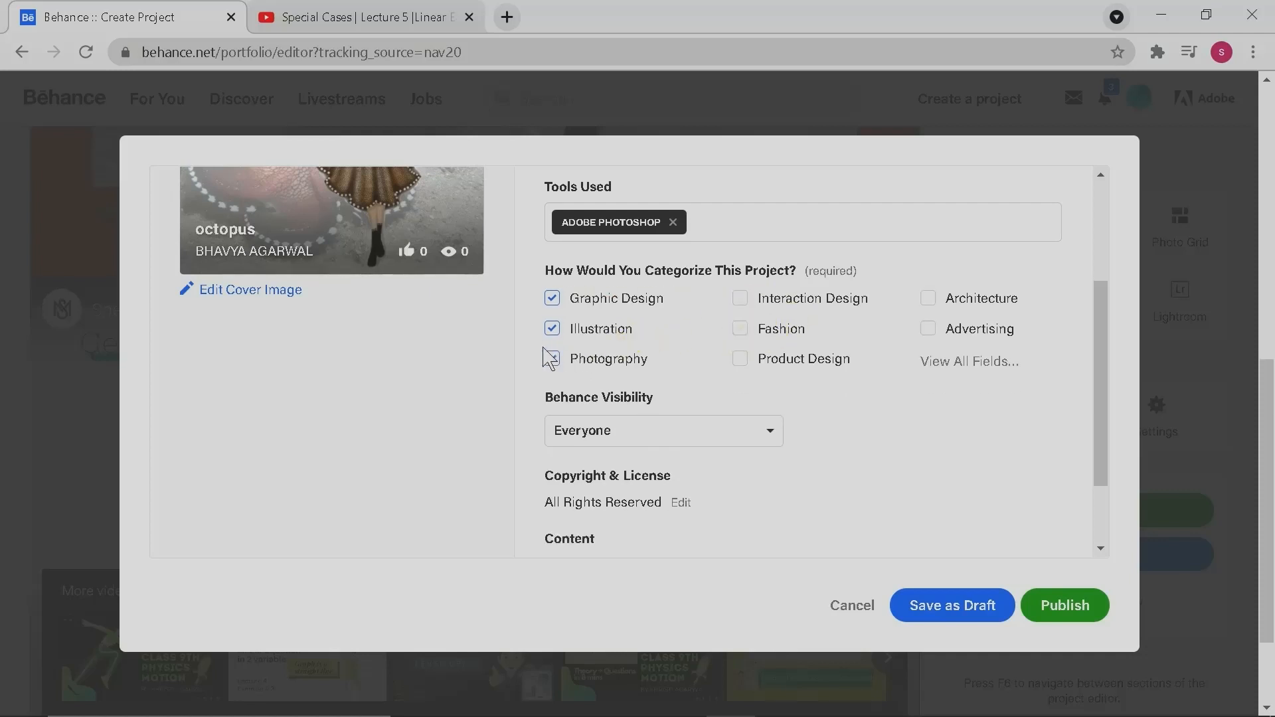
{"action": "left_click", "coordinate": [747, 335]}
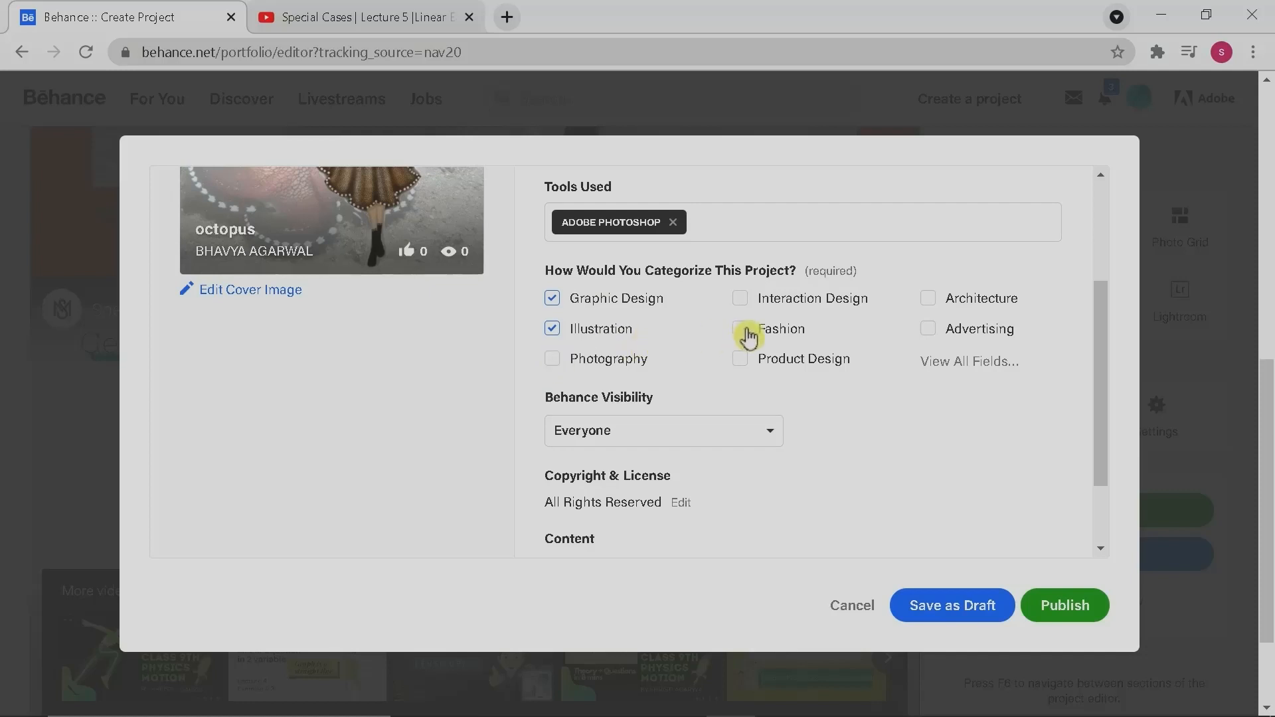
Set the project's Behance visibility to Private.
{"action": "left_click", "coordinate": [705, 434]}
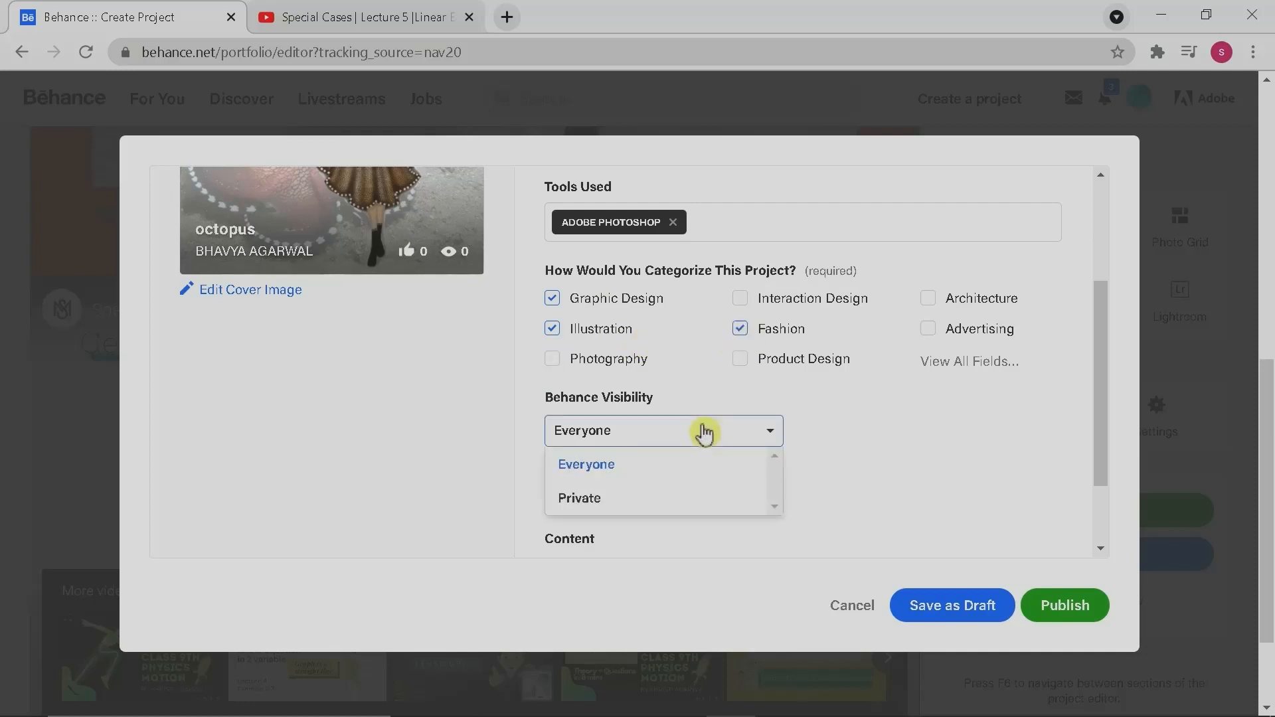
{"action": "left_click", "coordinate": [651, 471]}
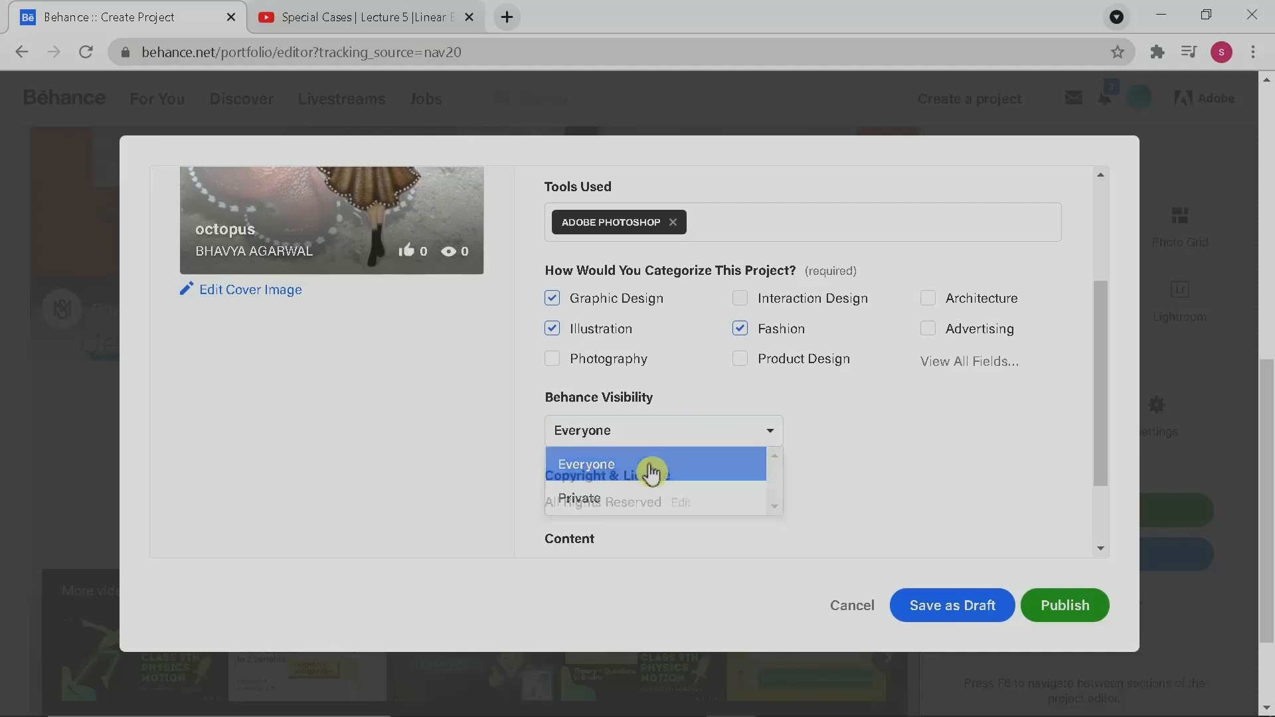
{"action": "left_click_drag", "start_coordinate": [1102, 335], "coordinate": [1099, 378]}
{"action": "left_click", "coordinate": [696, 362]}
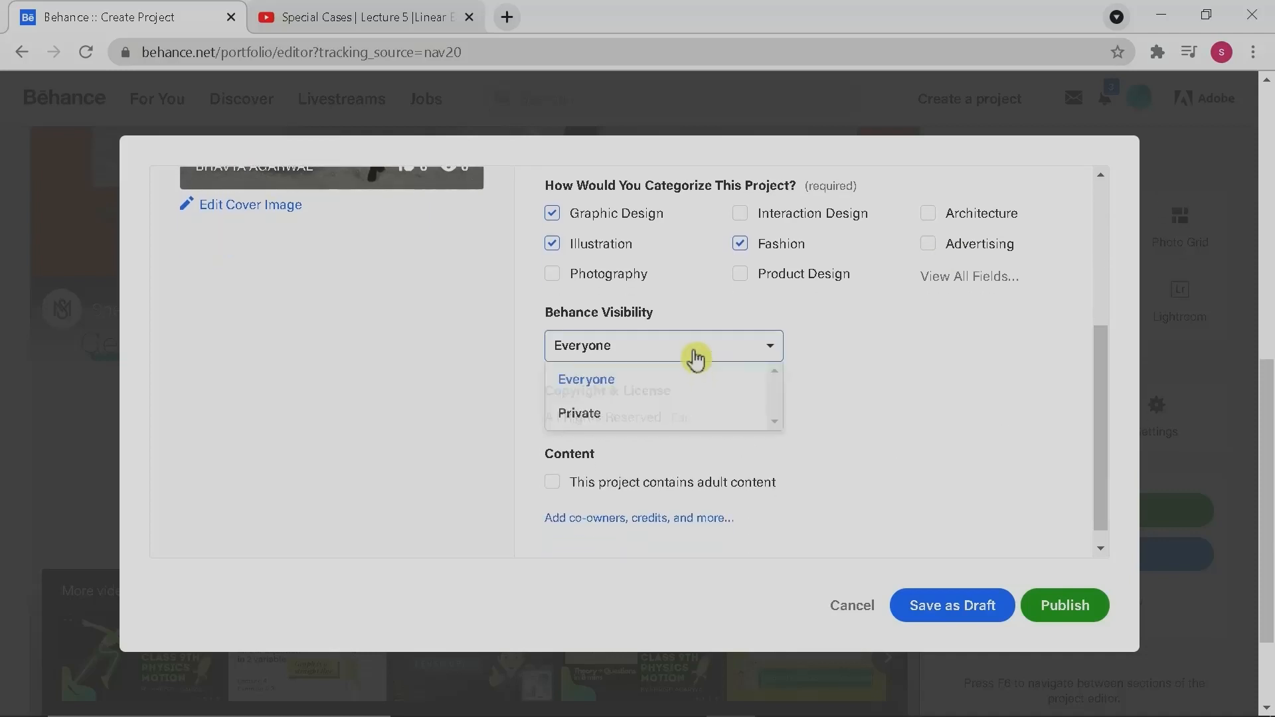
{"action": "left_click", "coordinate": [714, 418]}
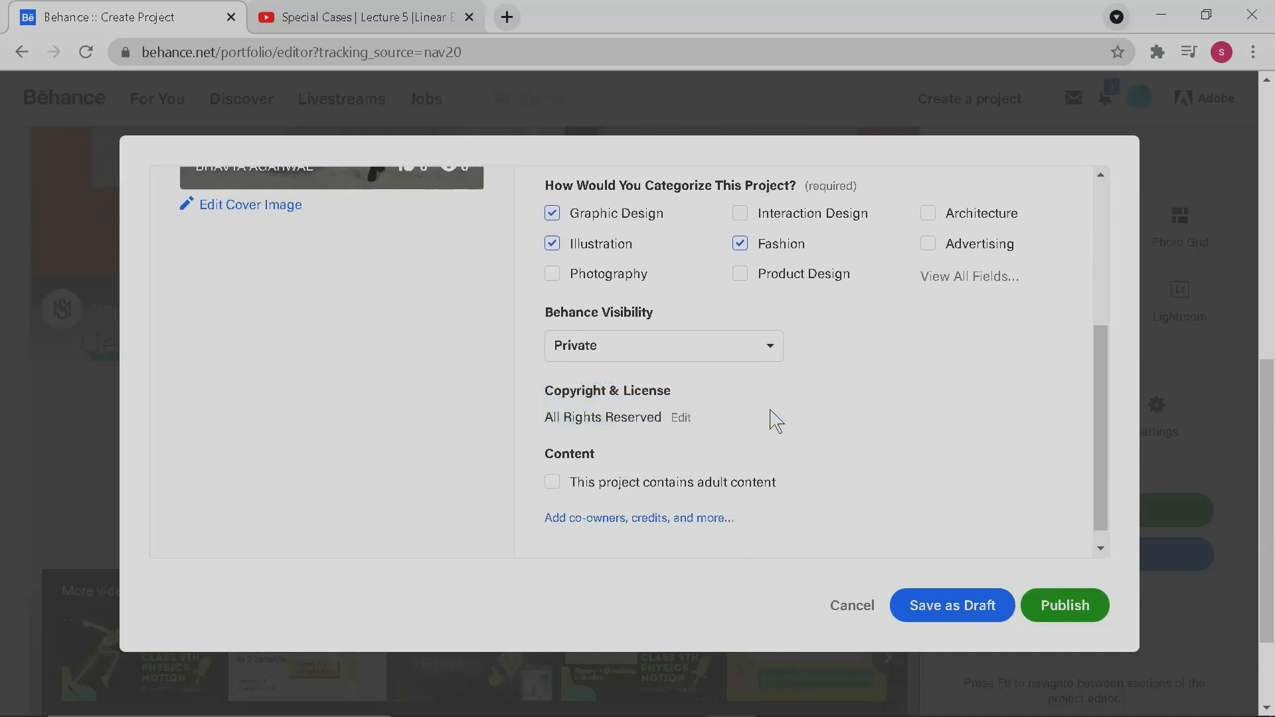
Publish the octopus project with the completed details.
{"action": "scroll", "coordinate": [1111, 521], "scroll_direction": "down", "scroll_amount": 1}
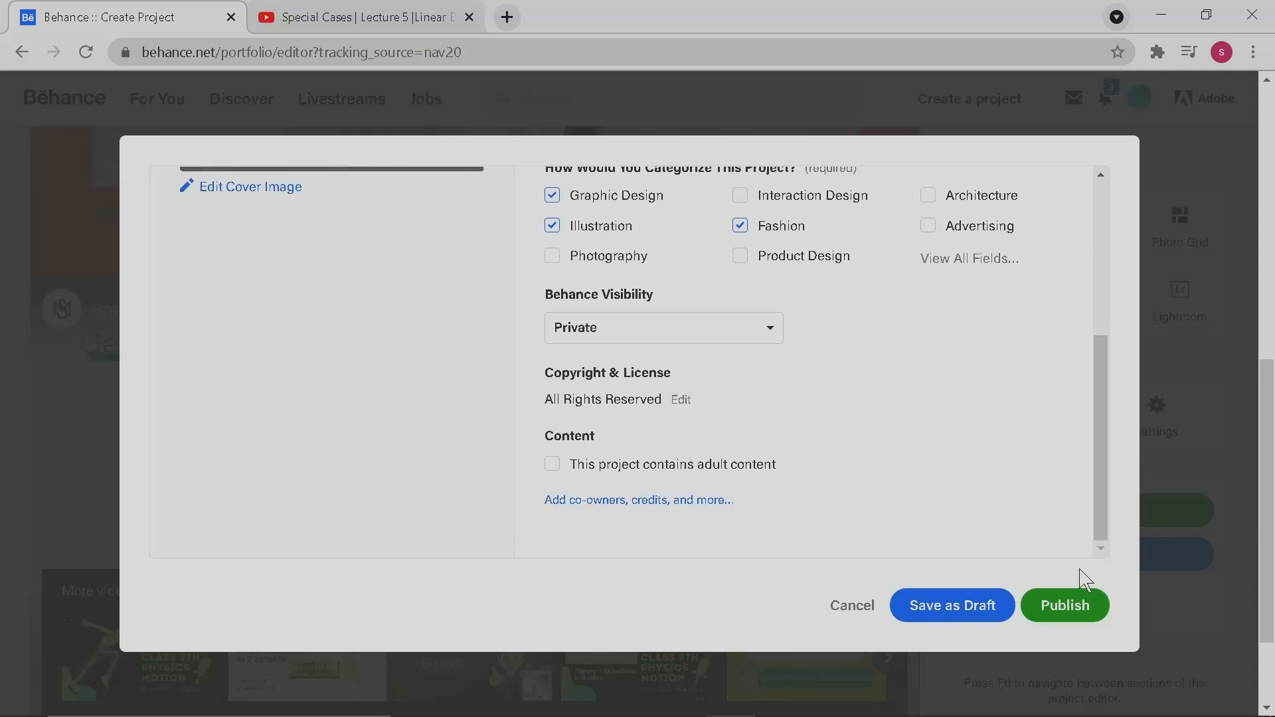
{"action": "left_click", "coordinate": [1081, 612]}
{"action": "left_click", "coordinate": [1079, 610]}
{"action": "left_click", "coordinate": [867, 607]}
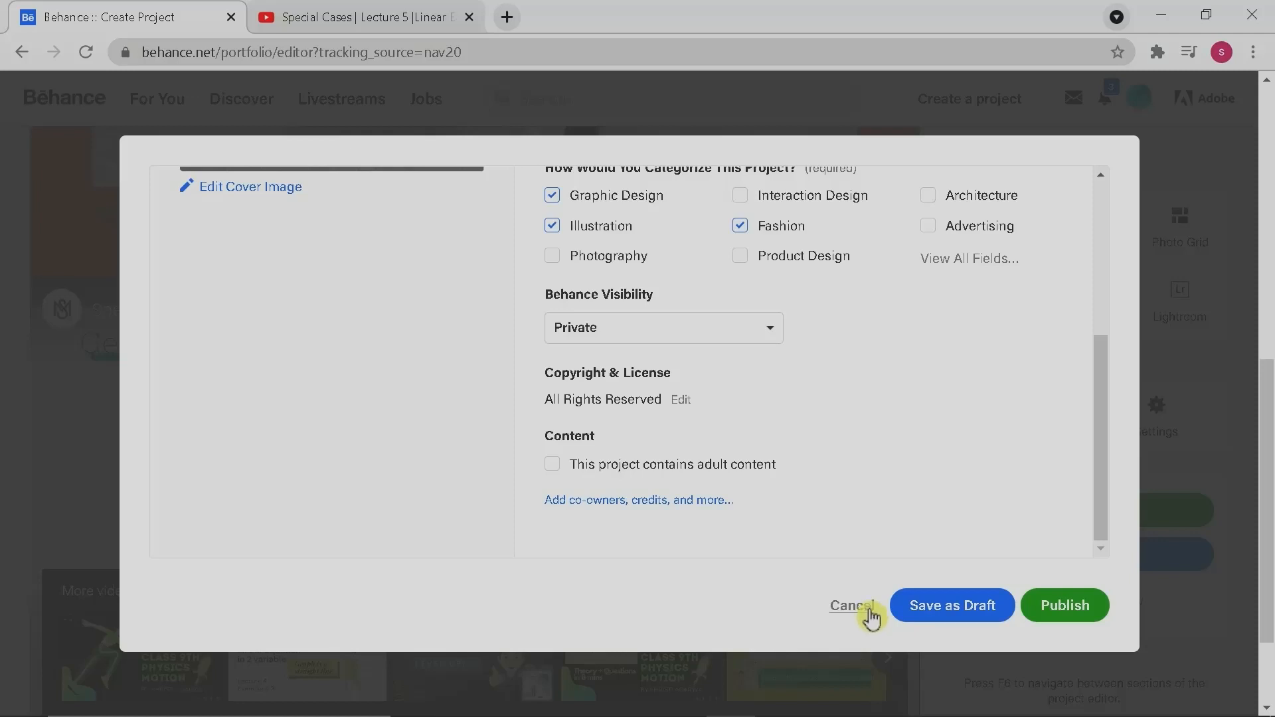
{"action": "left_click", "coordinate": [1072, 608]}
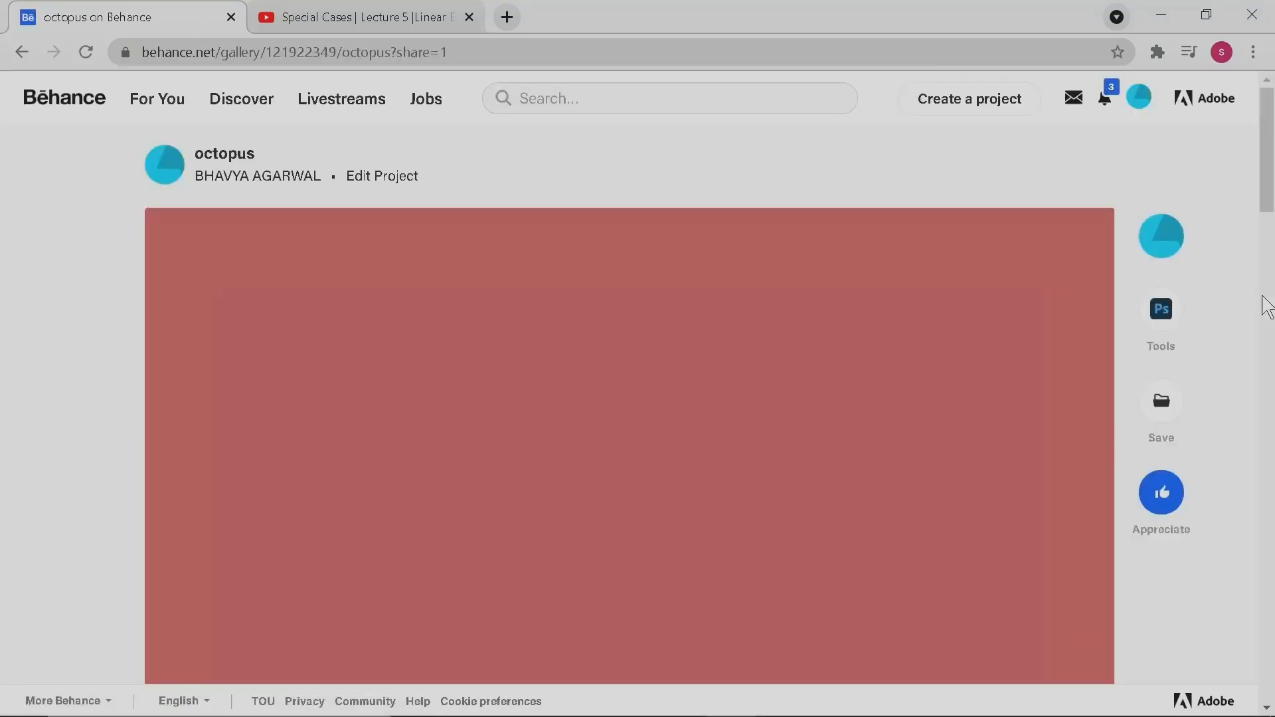
Look at the option to save the published project to a moodboard, and close it without creating one.
{"action": "mouse_move", "coordinate": [1267, 178]}
{"action": "left_mouse_down"}
{"action": "mouse_move", "coordinate": [1269, 358]}
{"action": "mouse_move", "coordinate": [1270, 166]}
{"action": "left_mouse_up"}
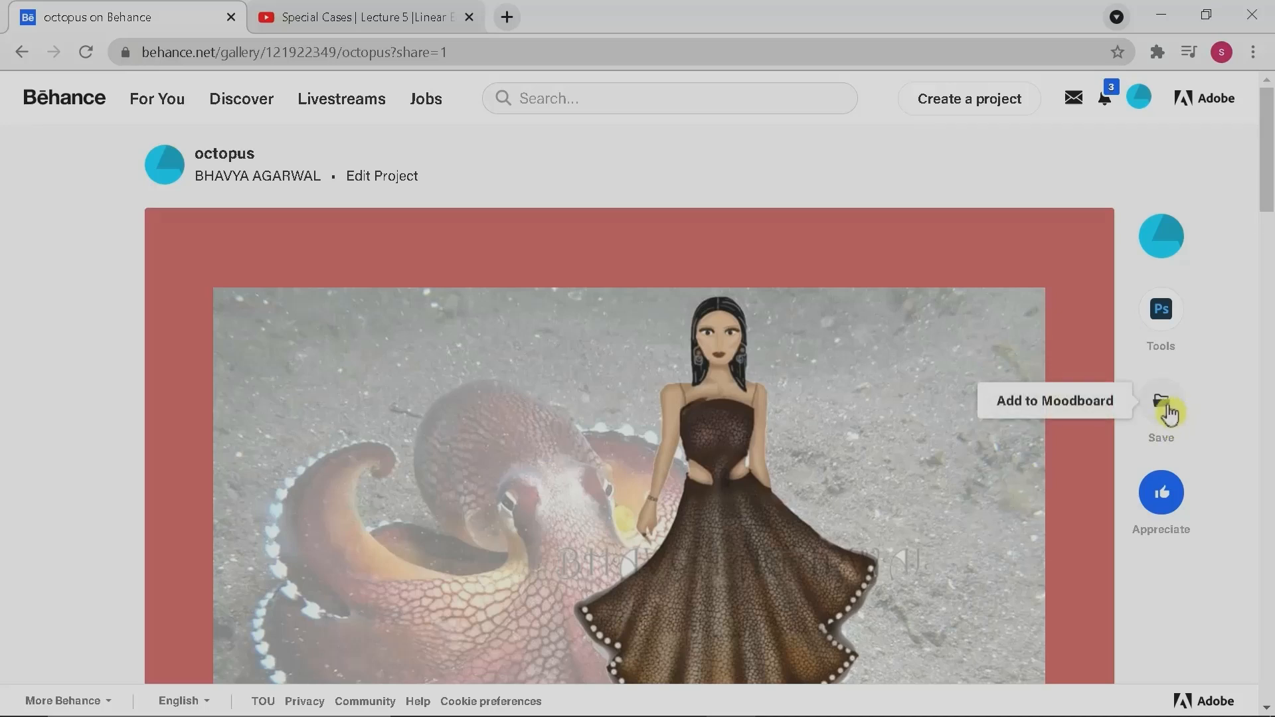
{"action": "left_click", "coordinate": [1168, 410]}
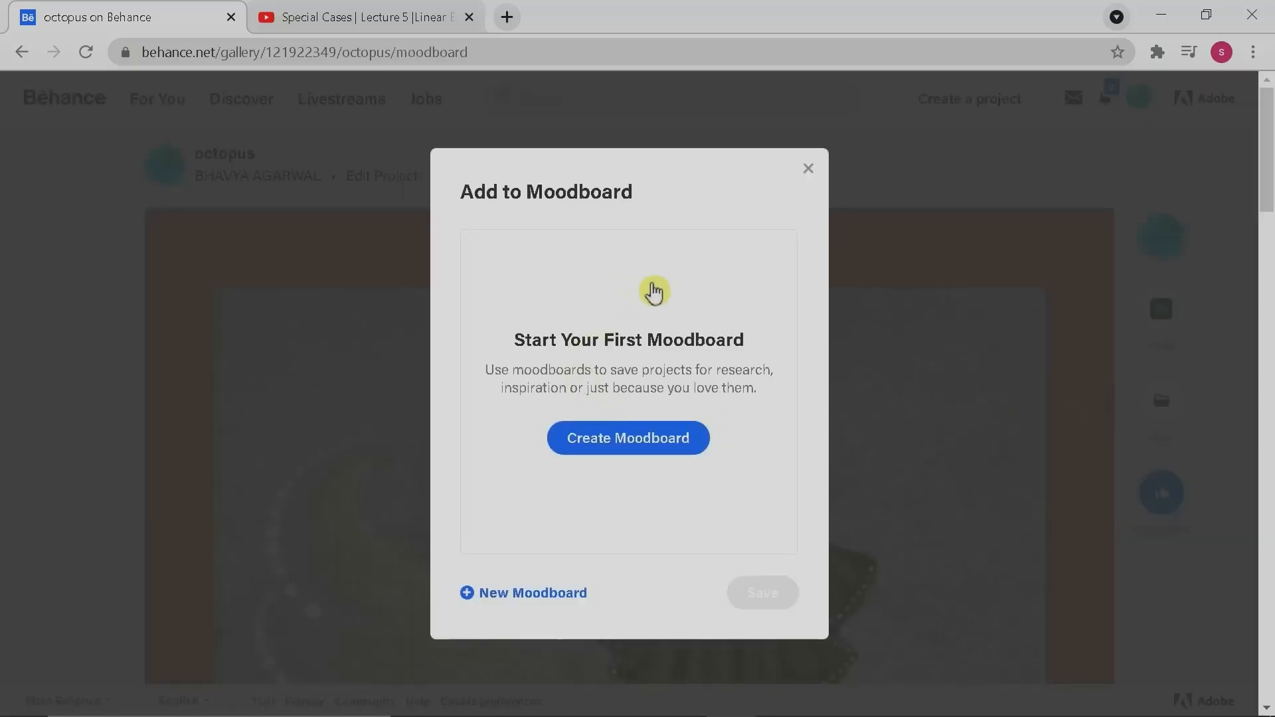
{"action": "left_click", "coordinate": [810, 167]}
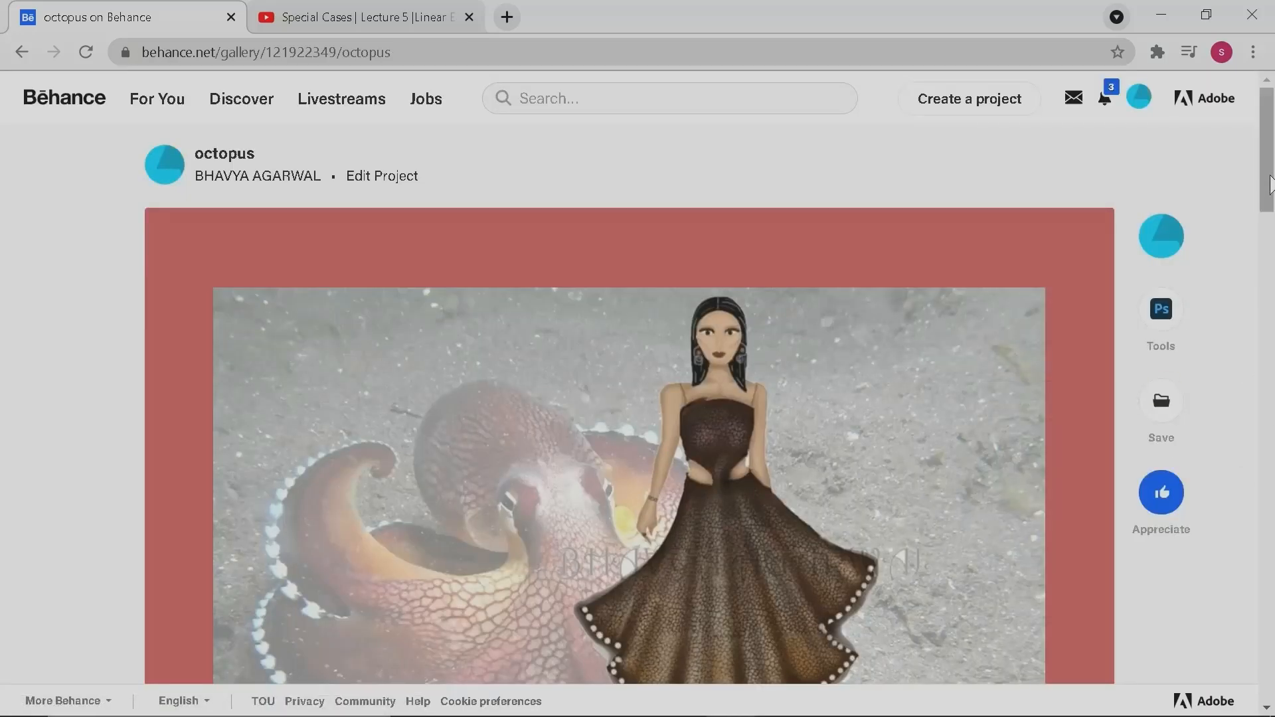
{"action": "mouse_move", "coordinate": [1272, 185]}
{"action": "left_mouse_down"}
{"action": "mouse_move", "coordinate": [1272, 204]}
{"action": "mouse_move", "coordinate": [1273, 174]}
{"action": "left_mouse_up"}
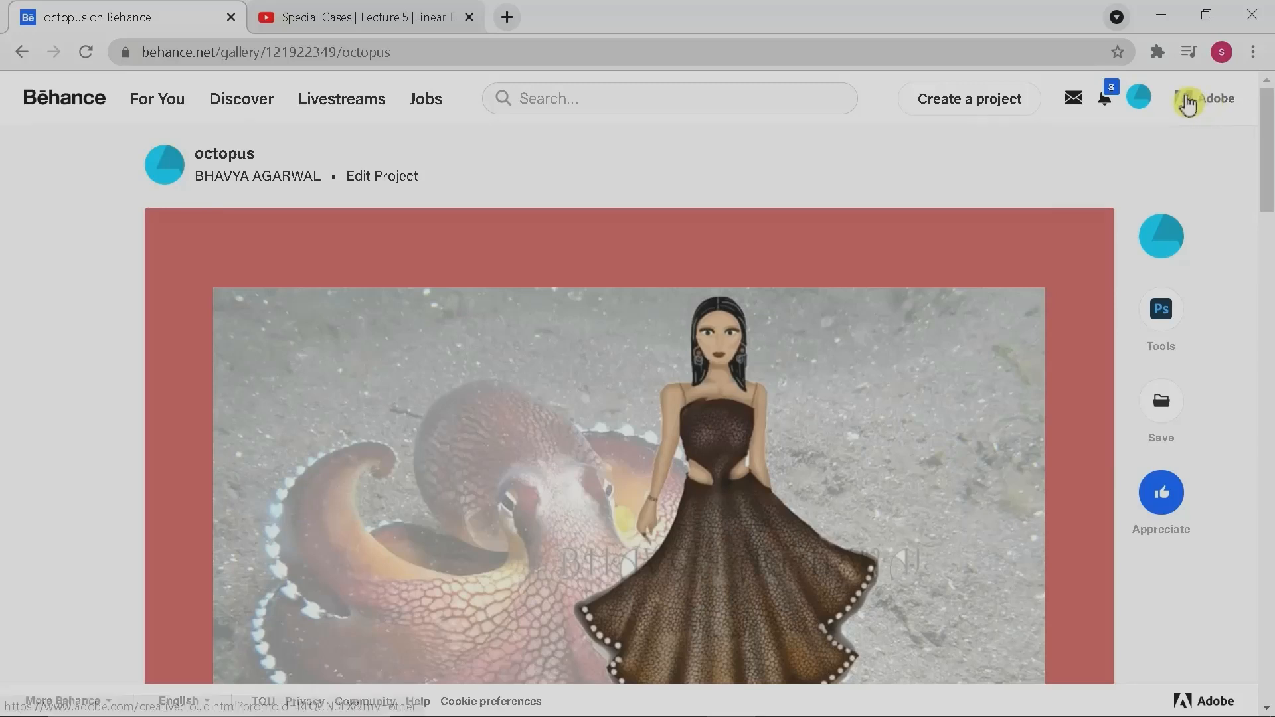
Go to the account's own Behance profile and find the octopus project among the listed work.
{"action": "left_click", "coordinate": [1140, 98]}
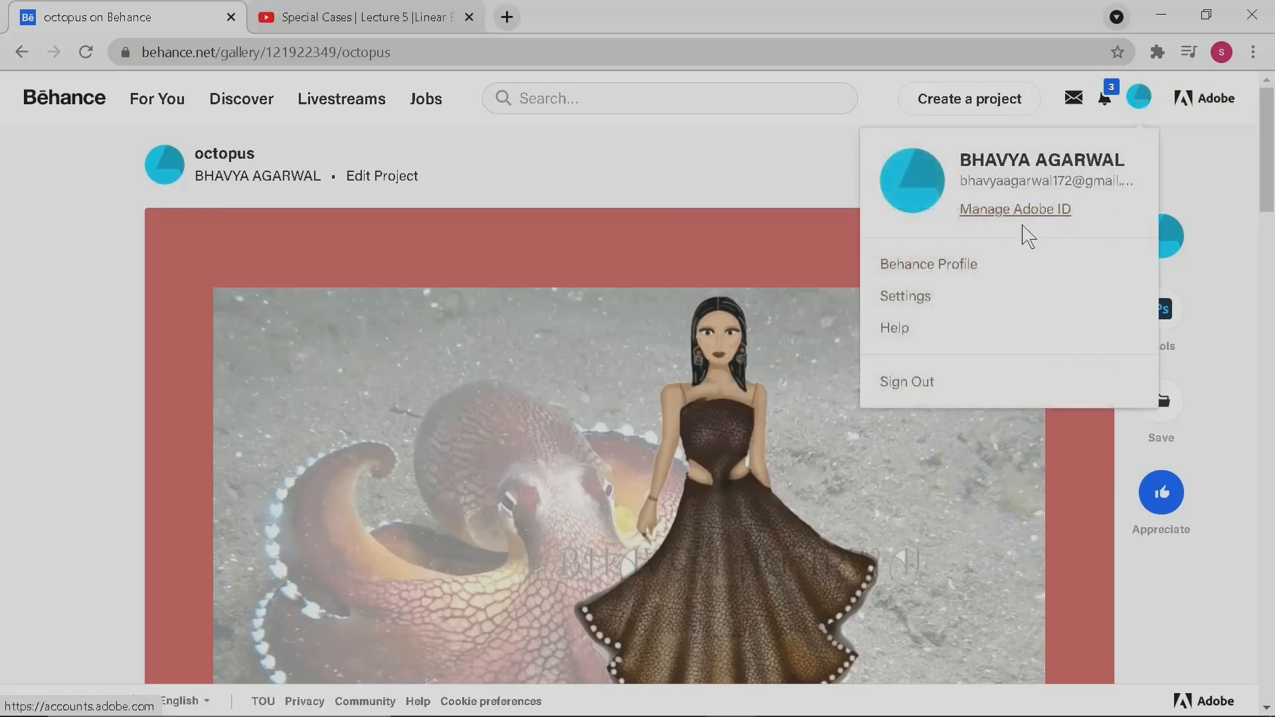
{"action": "left_click", "coordinate": [965, 272]}
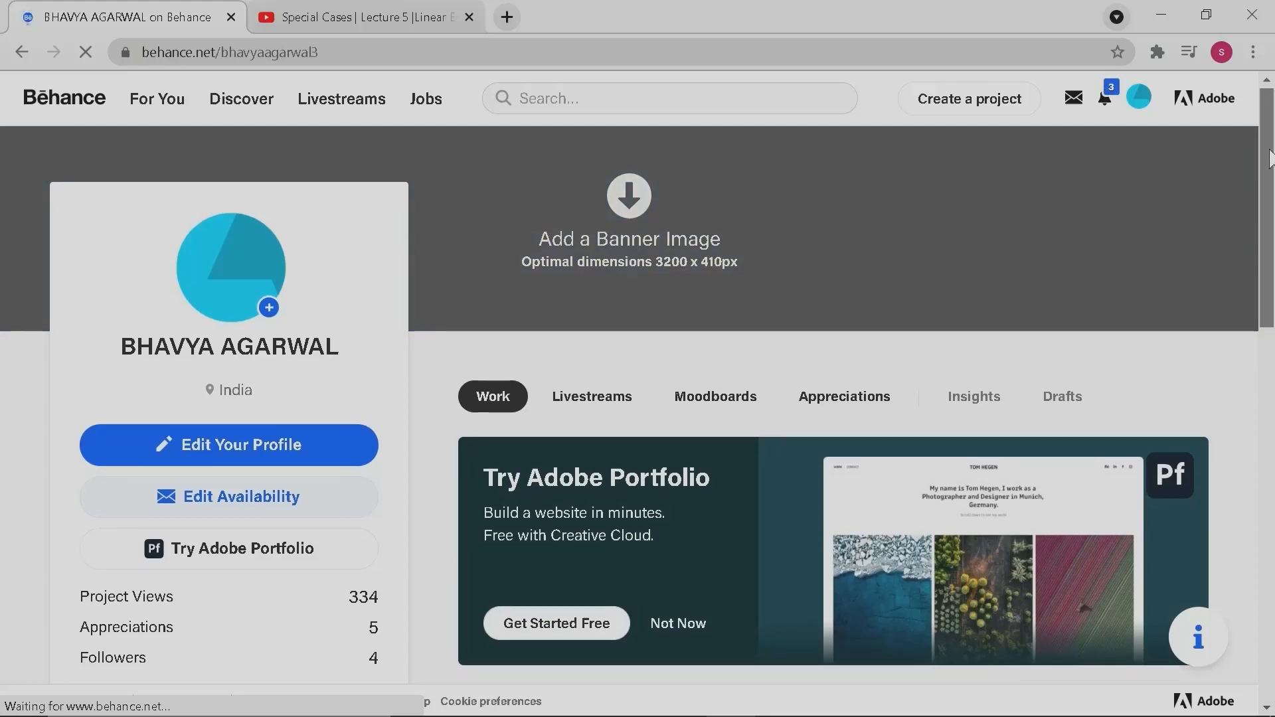
{"action": "scroll", "coordinate": [1270, 158], "scroll_direction": "down", "scroll_amount": 5}
Examine the edit, clone, unpublish and delete options of the octopus project, and return to the profile header.
{"action": "left_click", "coordinate": [497, 382]}
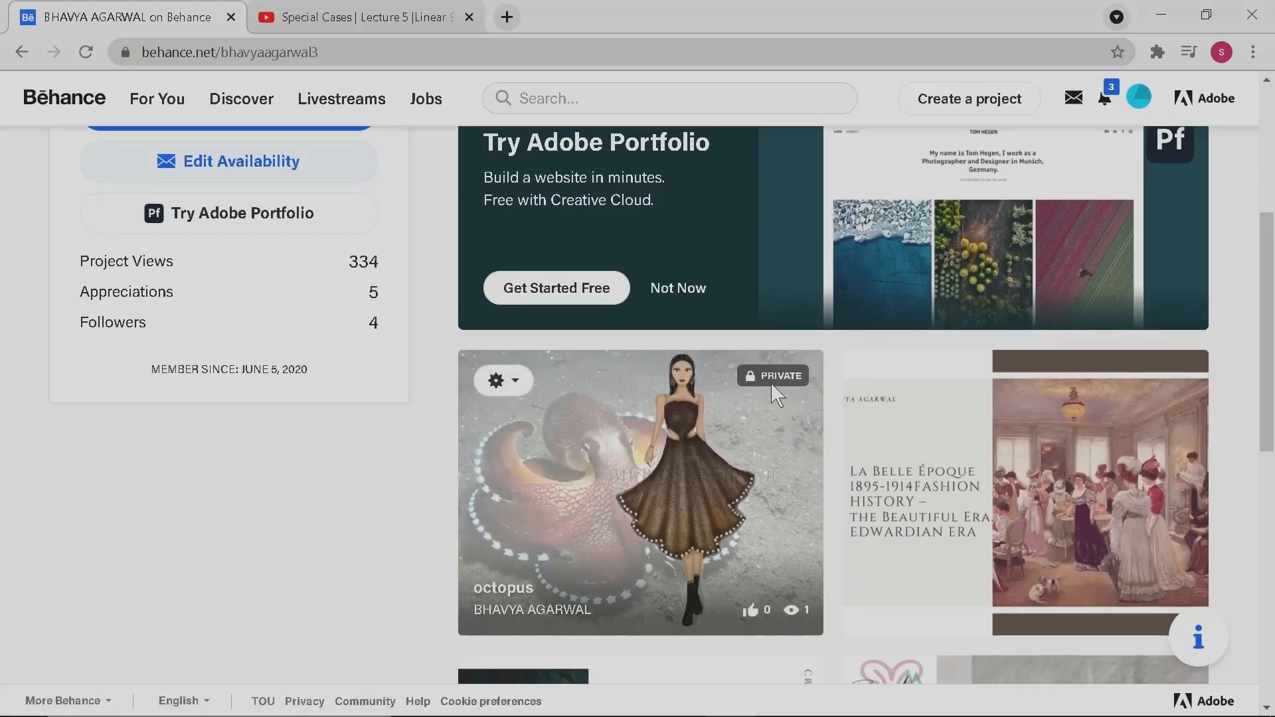
{"action": "left_click", "coordinate": [517, 387]}
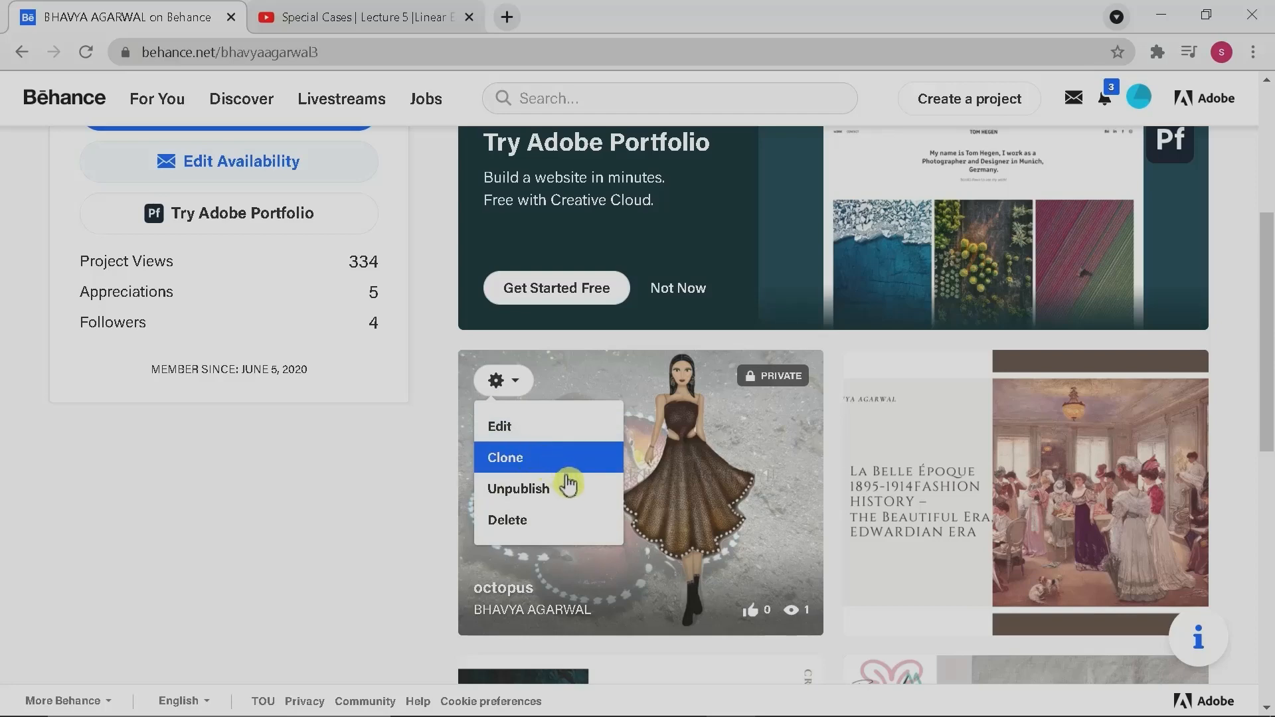
{"action": "left_click", "coordinate": [568, 528]}
{"action": "left_click", "coordinate": [450, 441]}
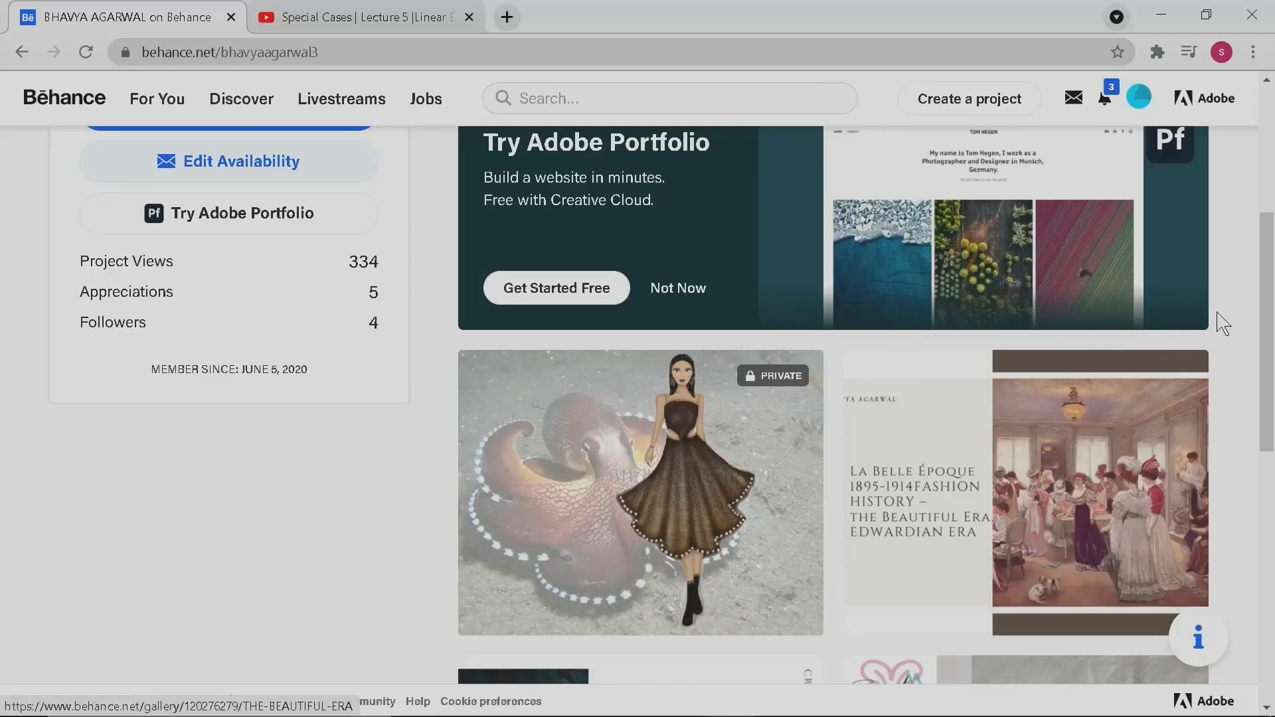
{"action": "left_click_drag", "start_coordinate": [1267, 322], "coordinate": [1267, 193]}
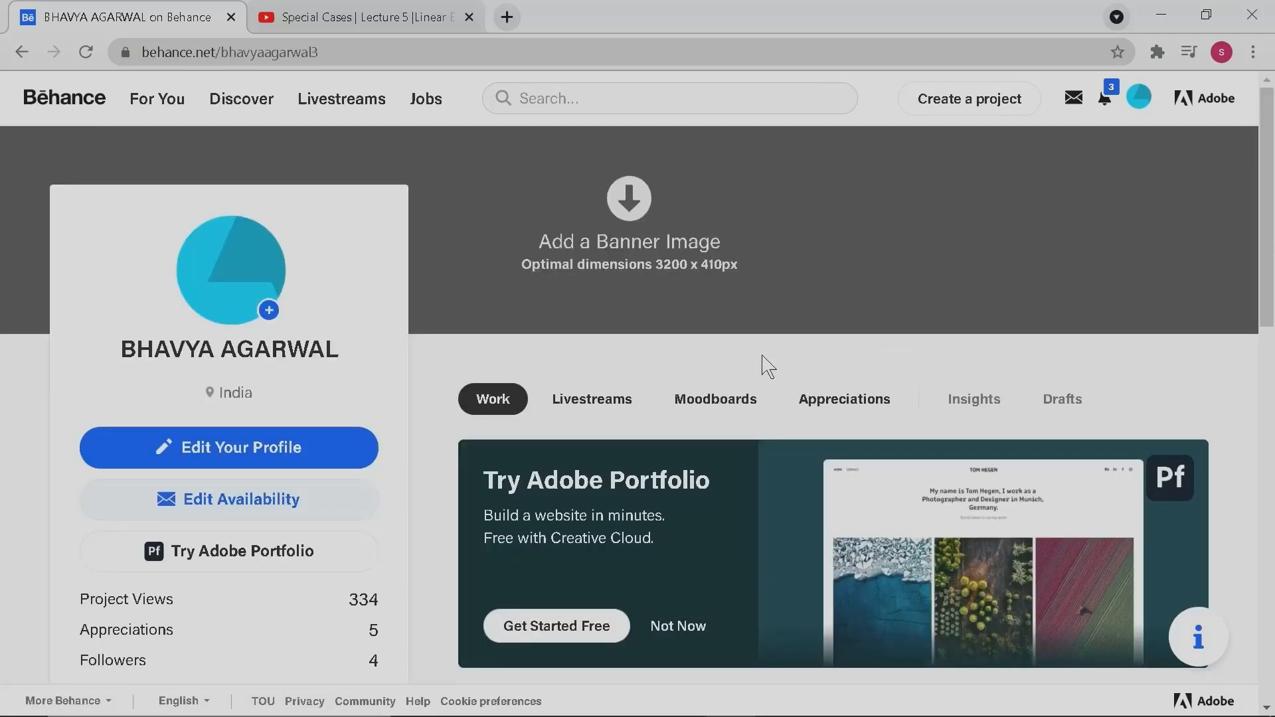